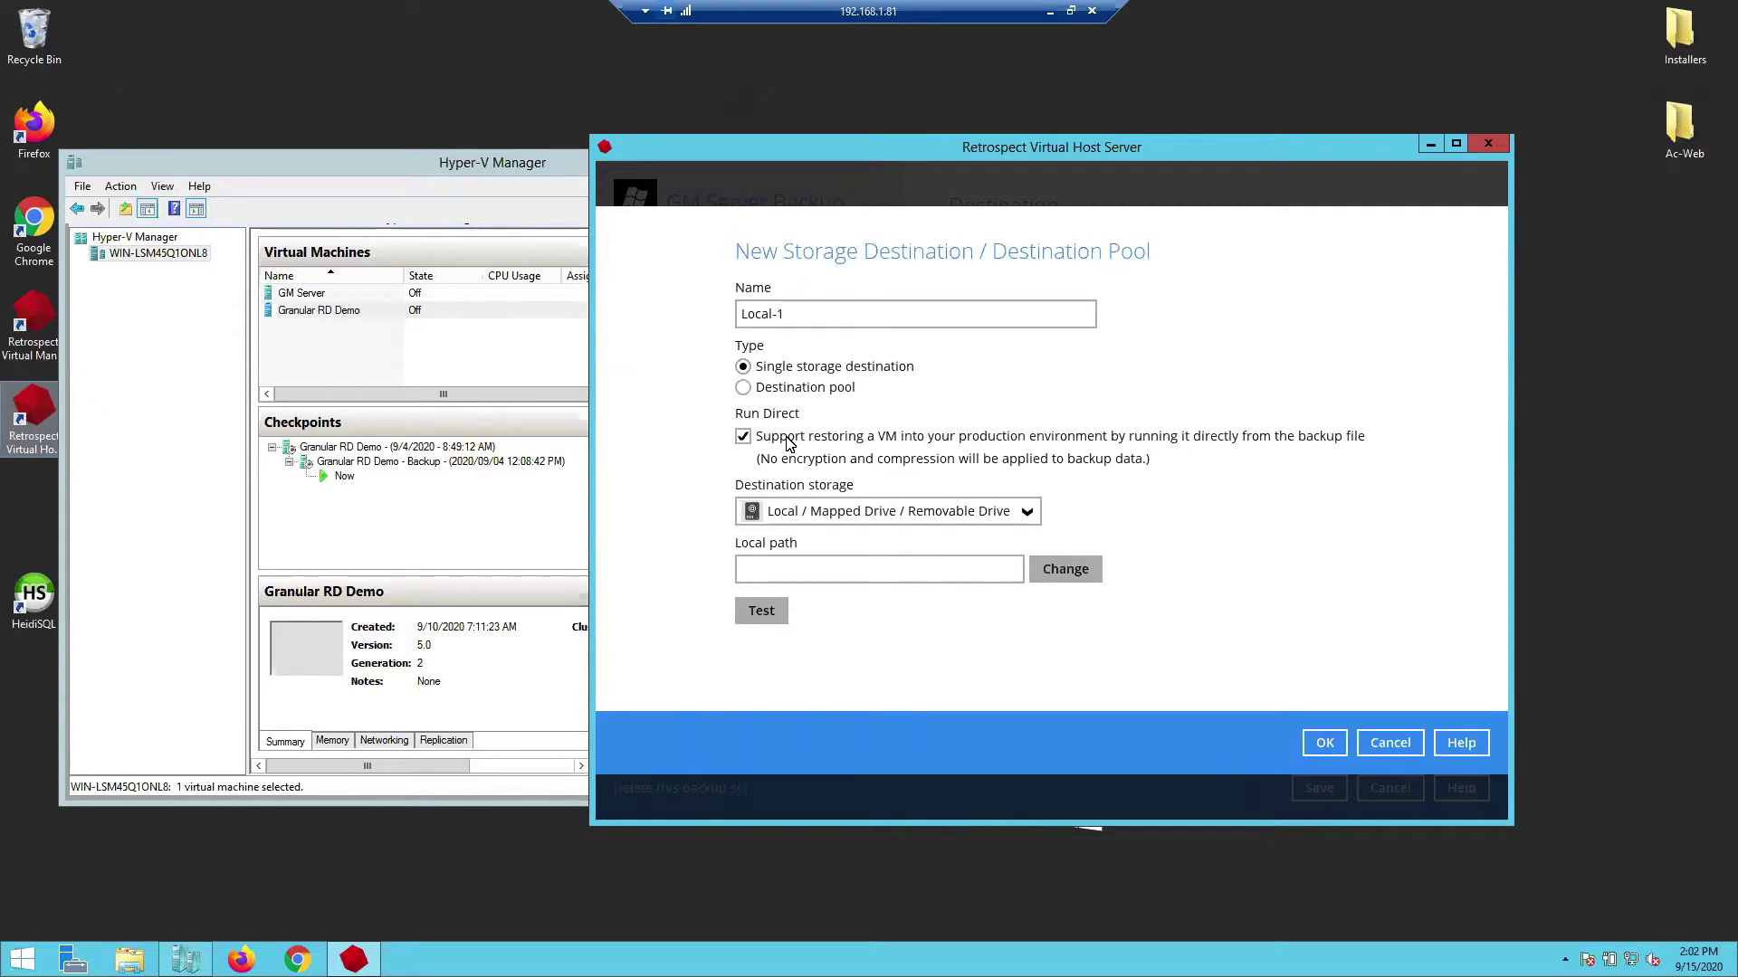
# Discard the new storage destination and leave the GM Server Backup settings without saving.
pyautogui.click(1393, 745)
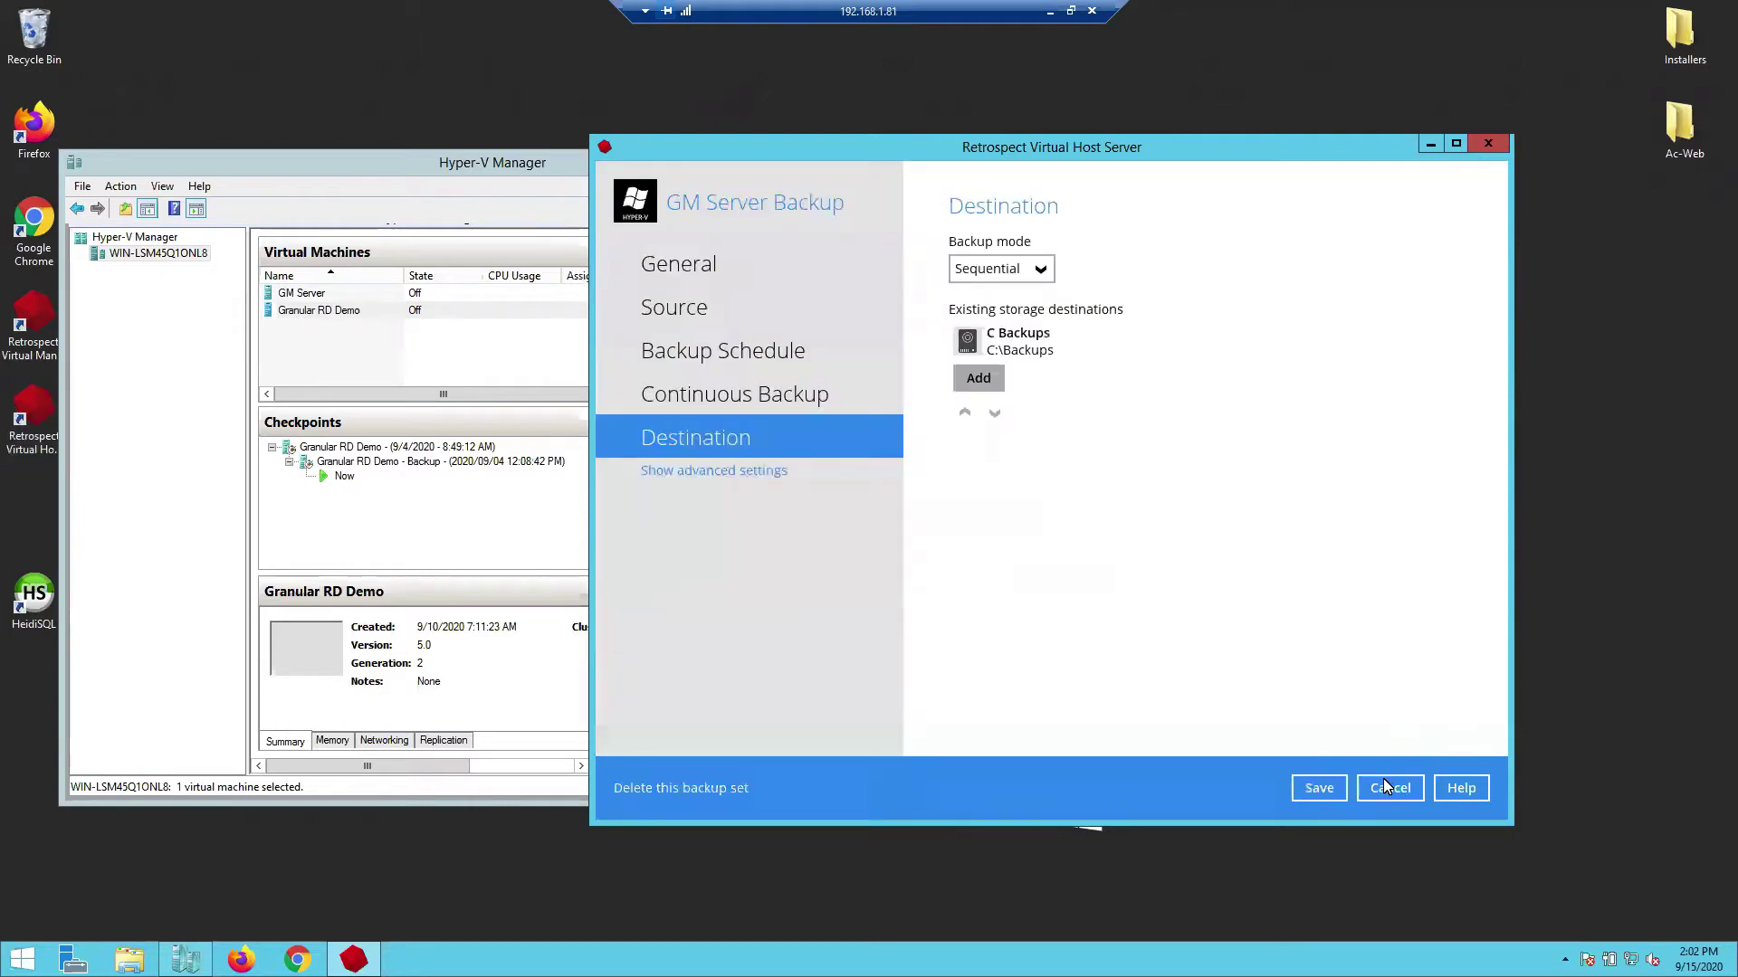
pyautogui.click(1386, 788)
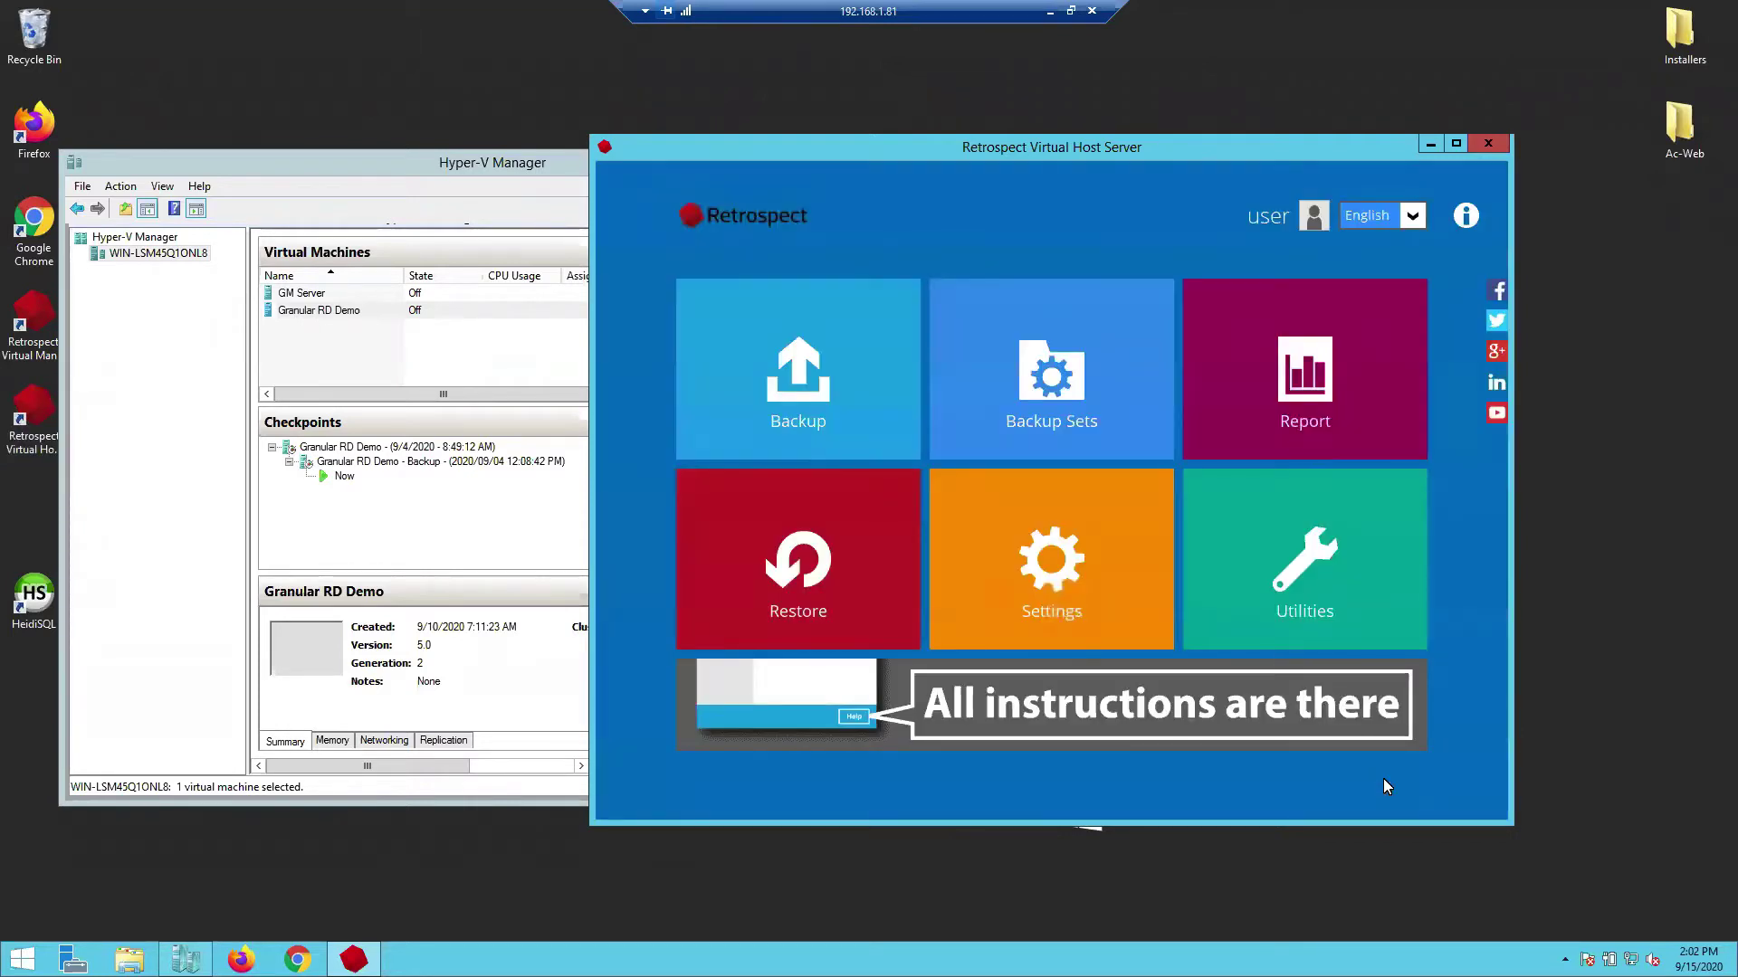
# Start a restore of the Granular RD Demo backup set from C Backups, using the Restore virtual machines mode.
pyautogui.click(787, 557)
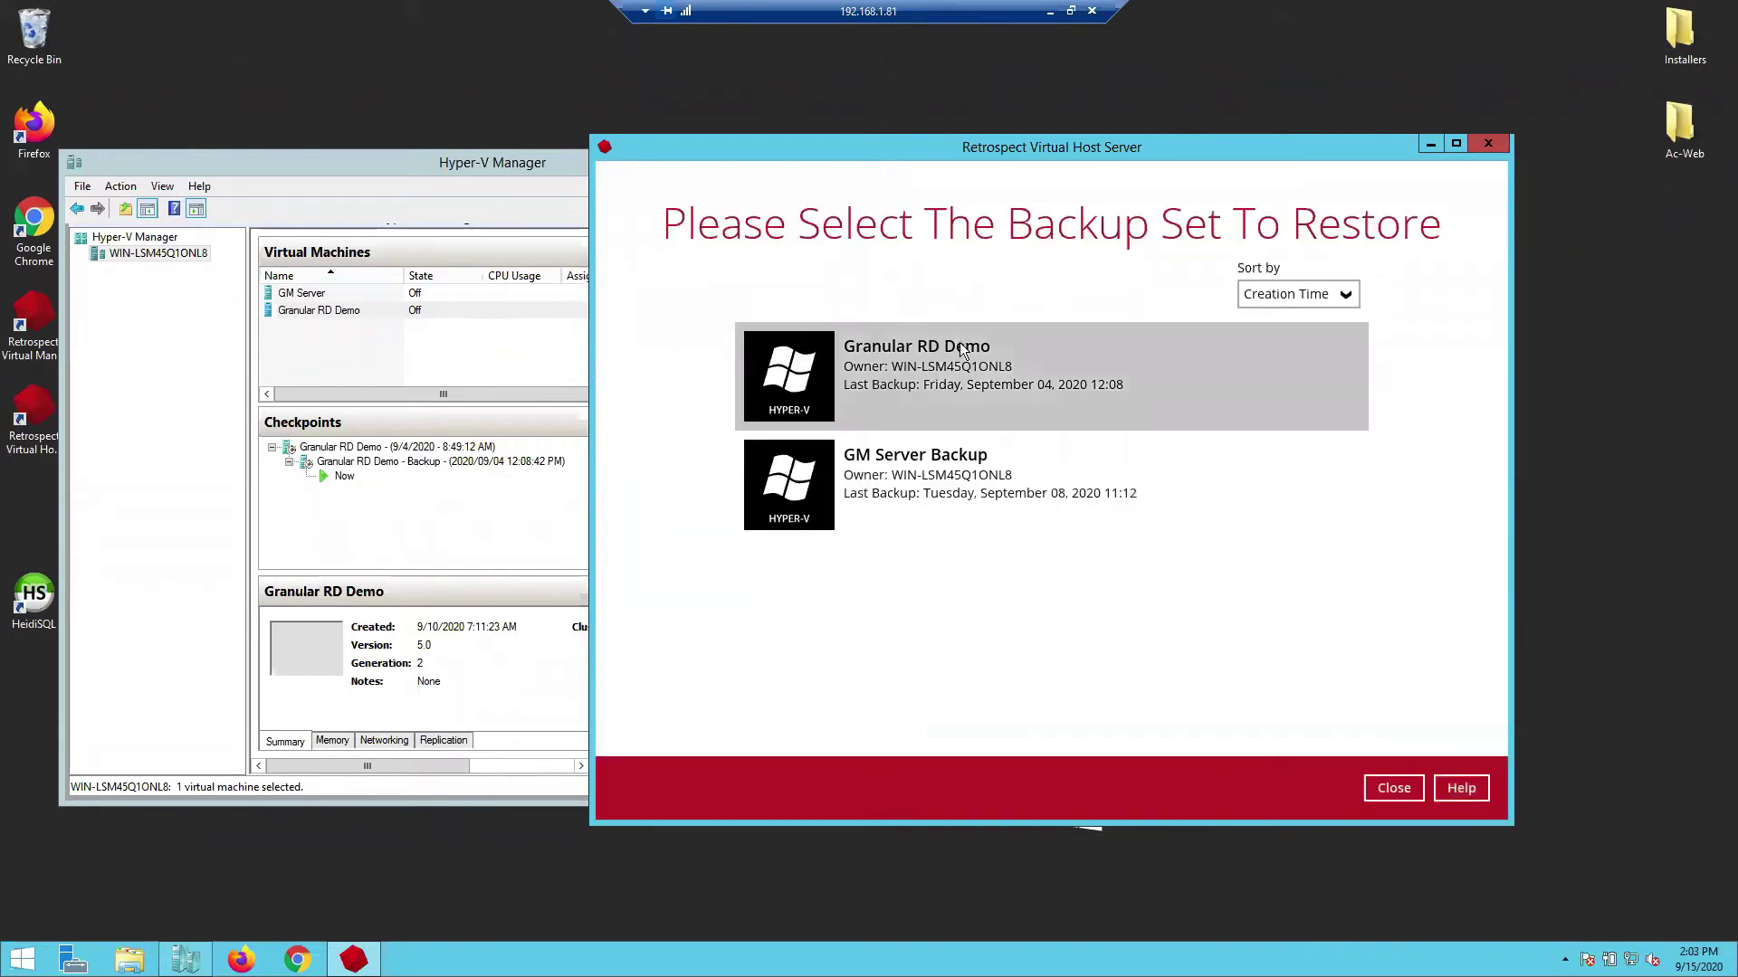
pyautogui.click(925, 377)
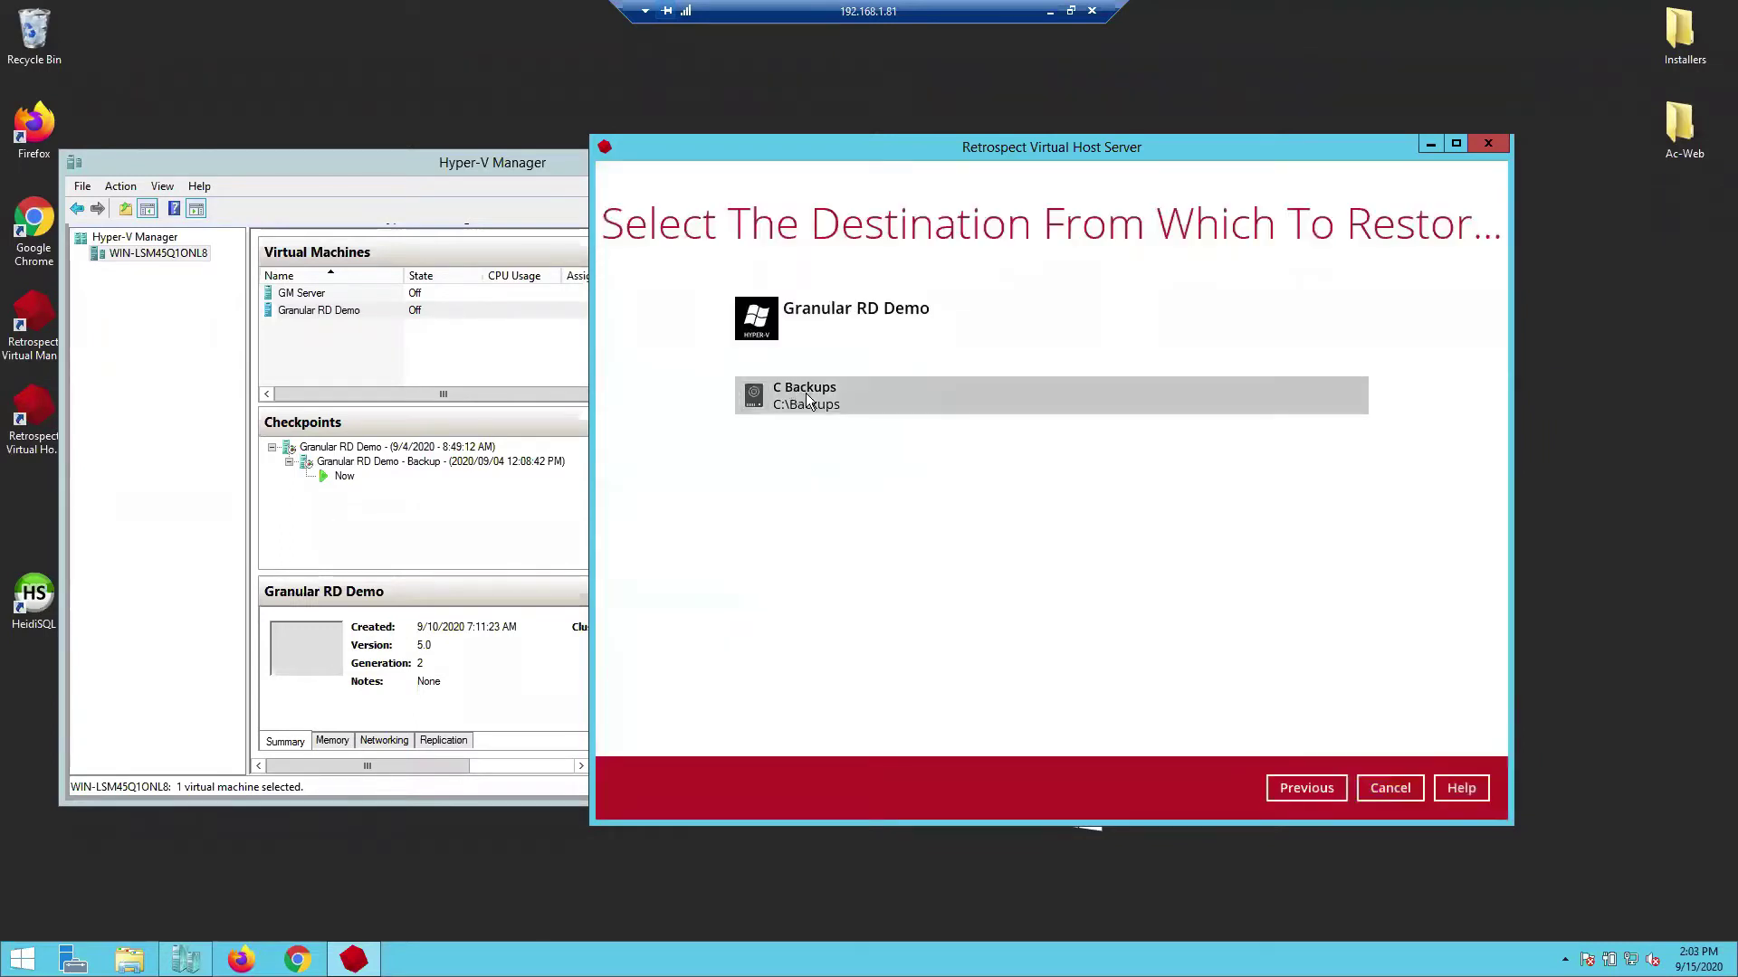
pyautogui.click(808, 398)
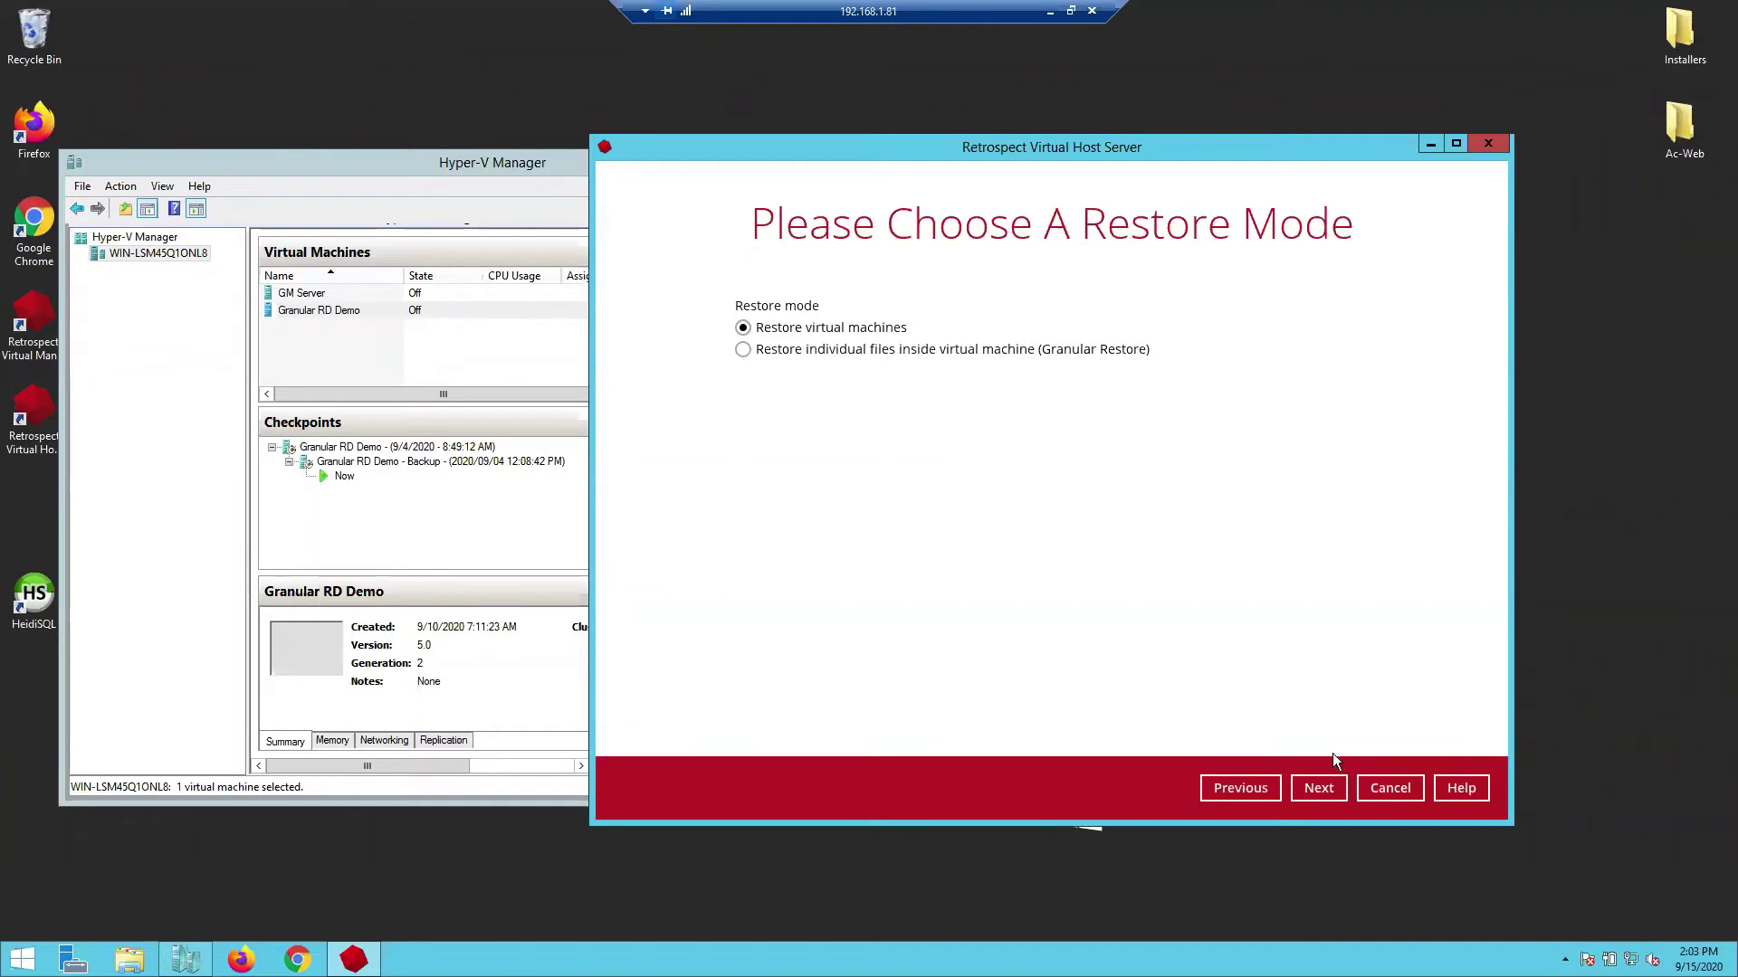
pyautogui.click(1323, 786)
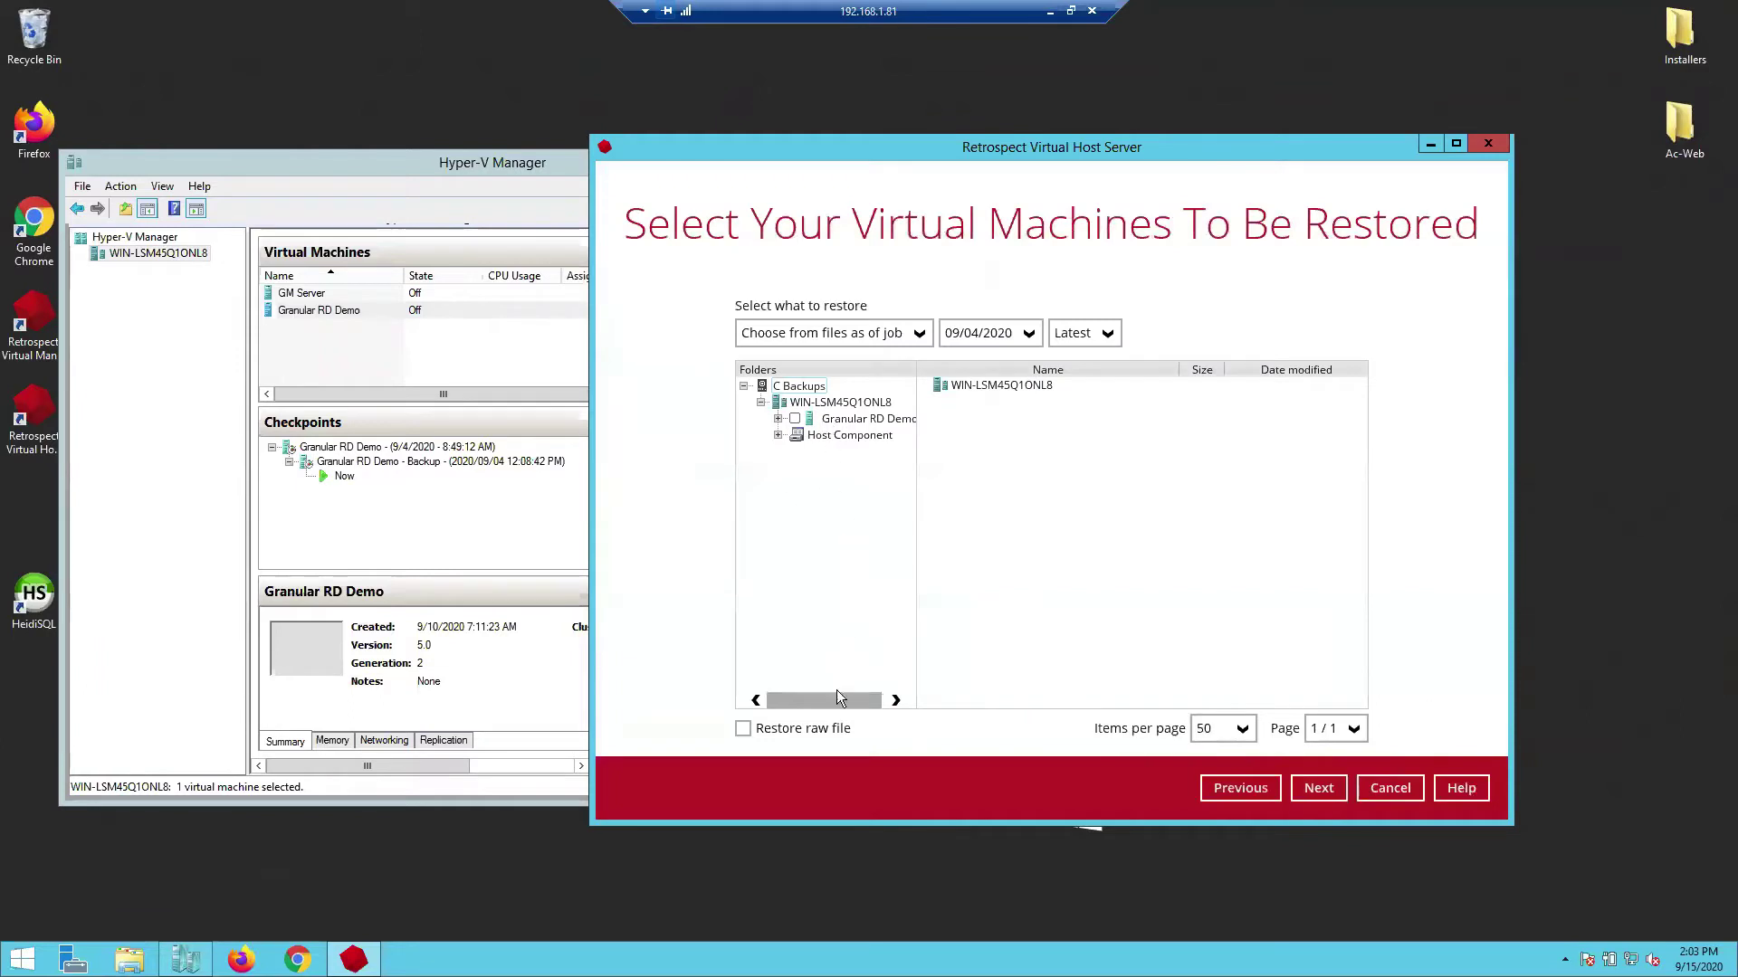
# Select the Granular RD Demo virtual machine for restore from the Latest job of 09/04/2020.
pyautogui.click(895, 700)
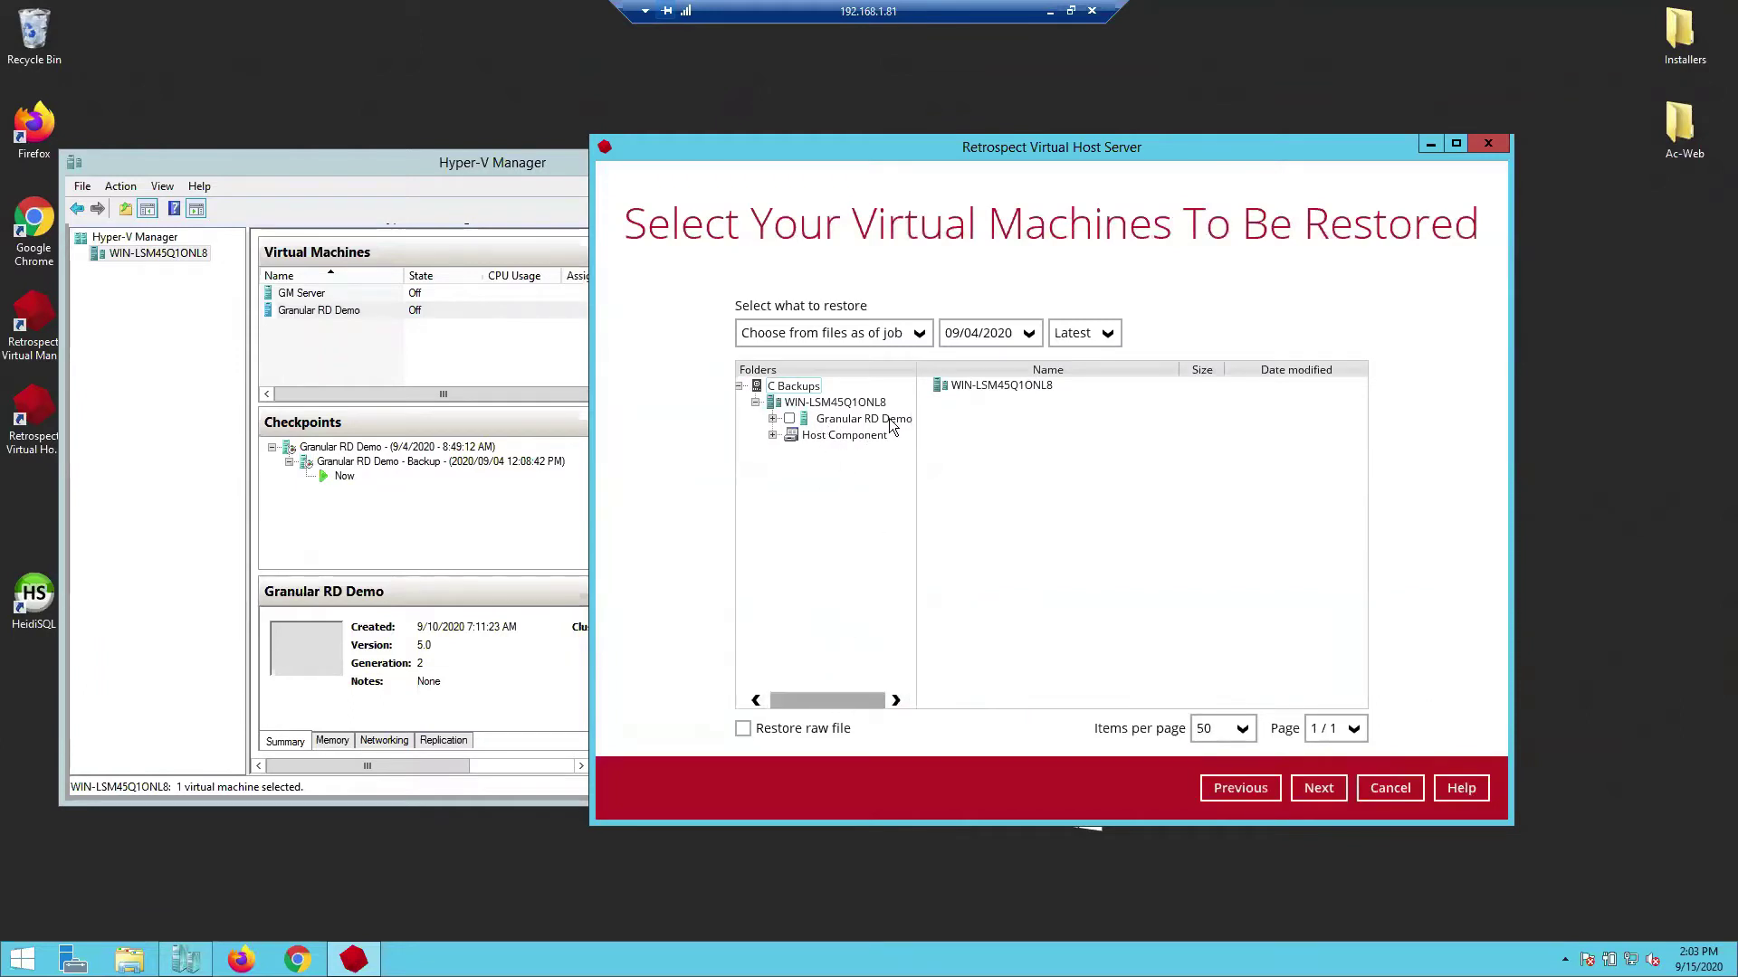
pyautogui.click(790, 421)
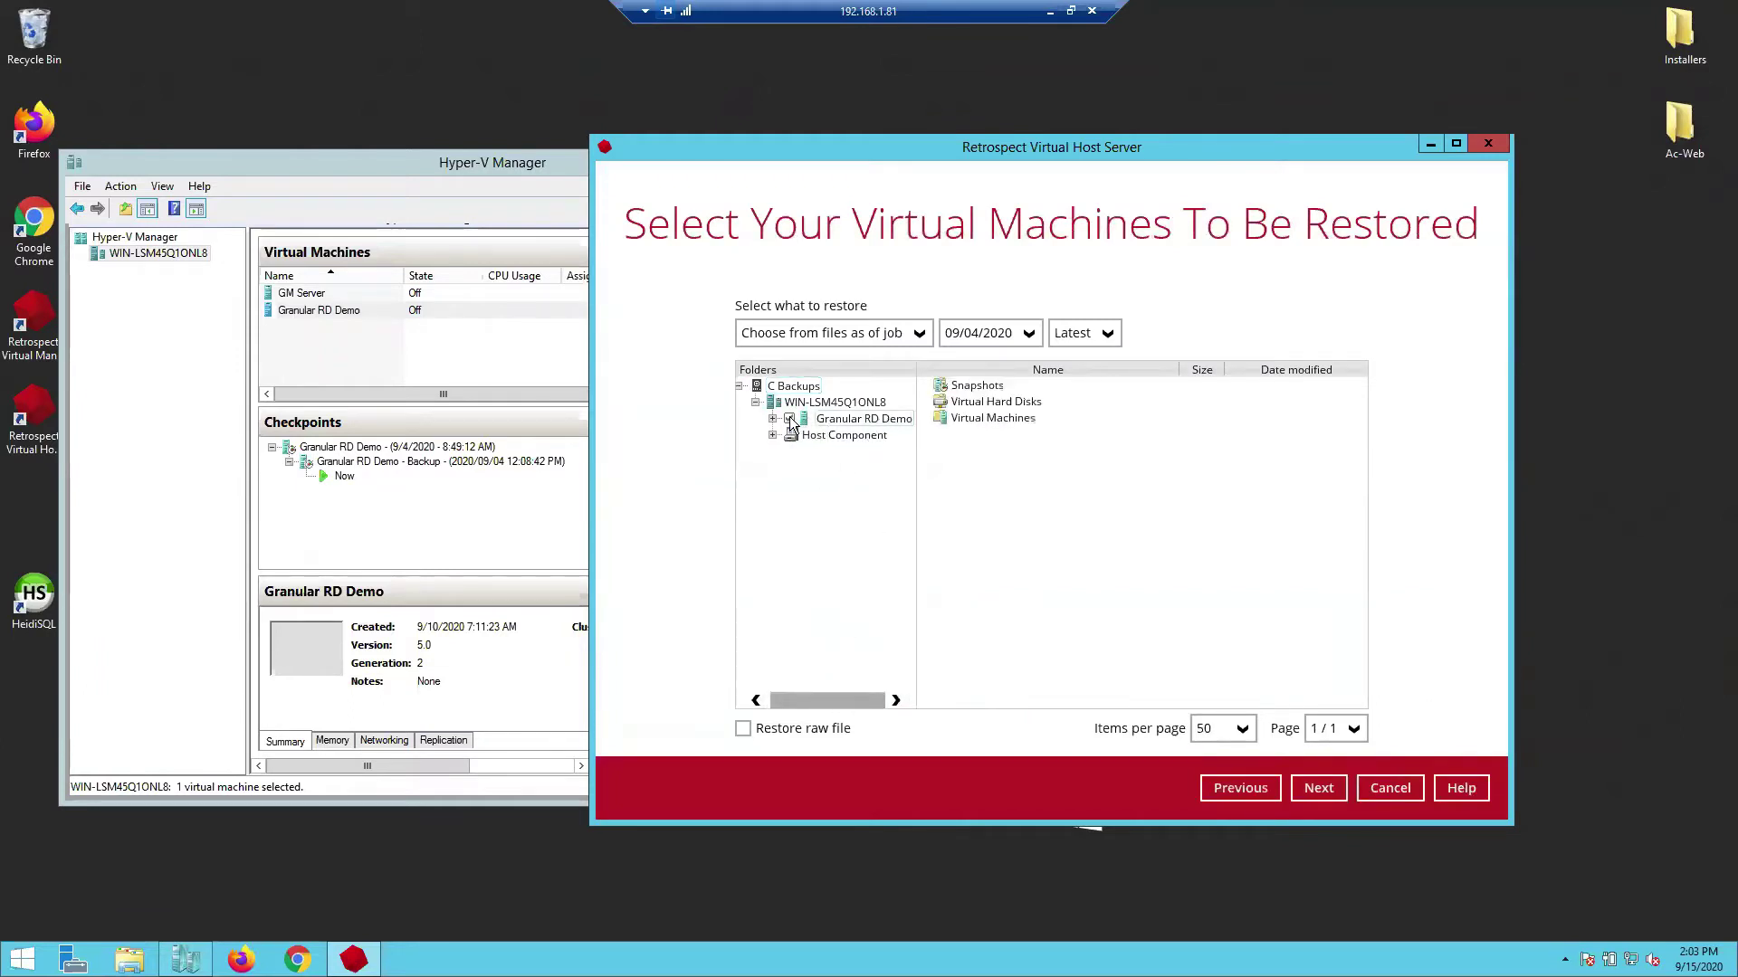
pyautogui.click(1028, 334)
pyautogui.click(1028, 334)
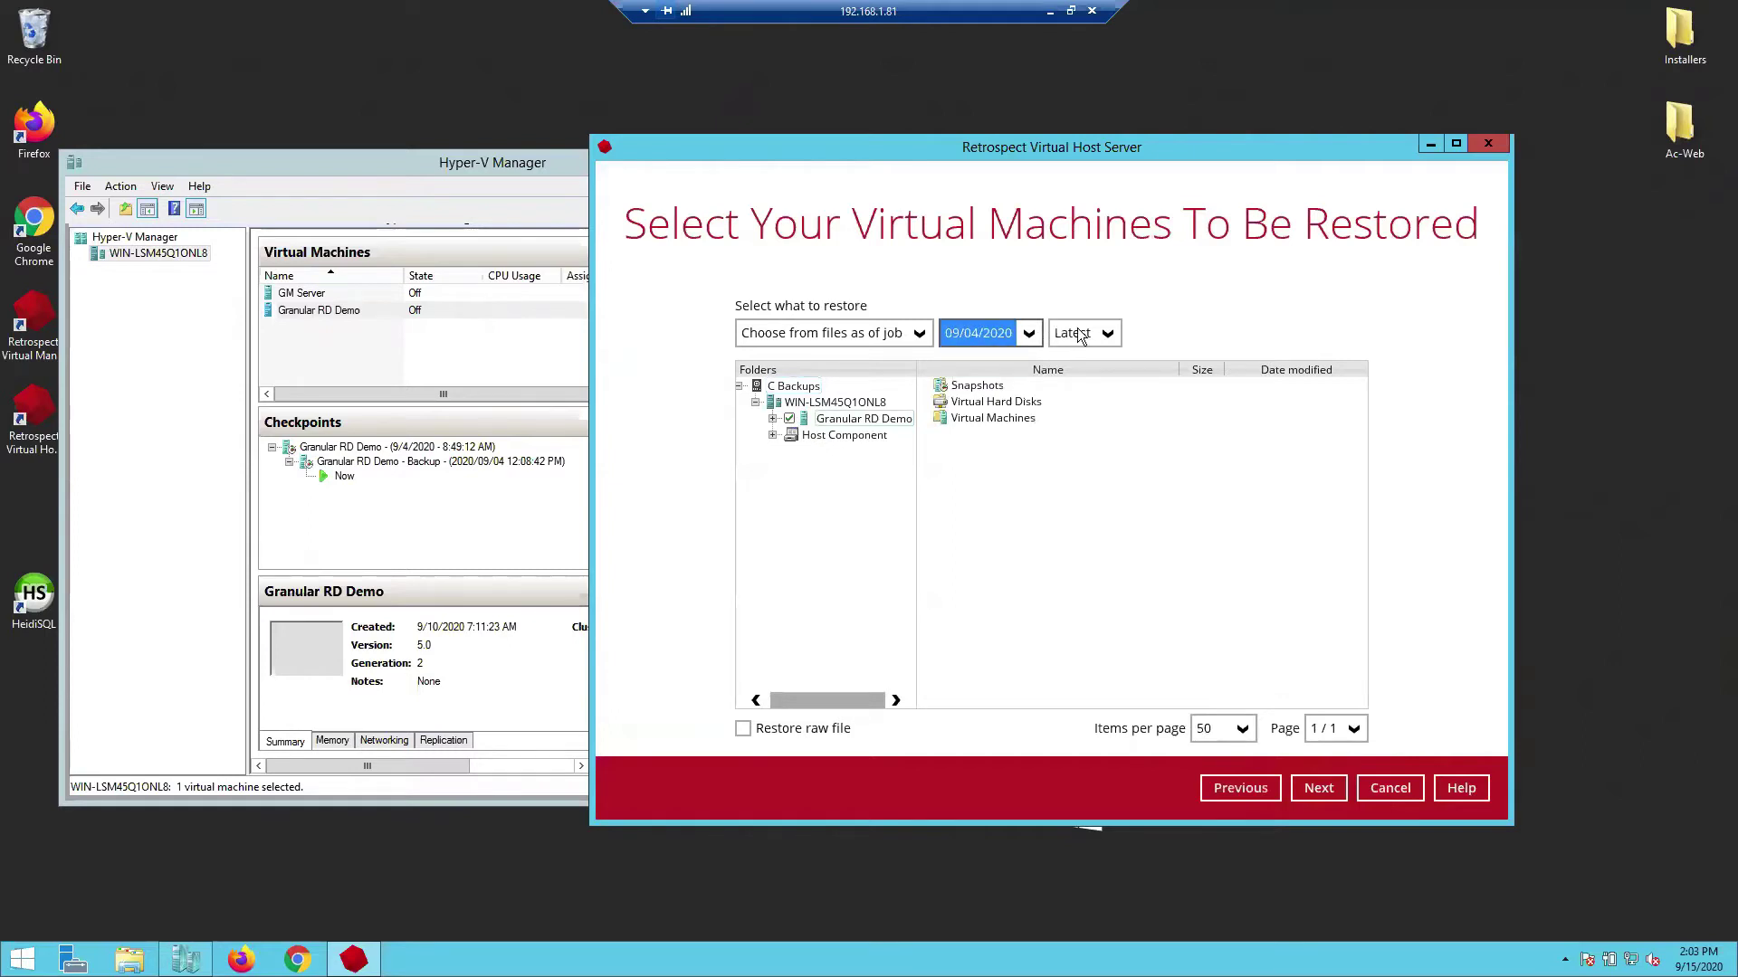
pyautogui.click(1082, 334)
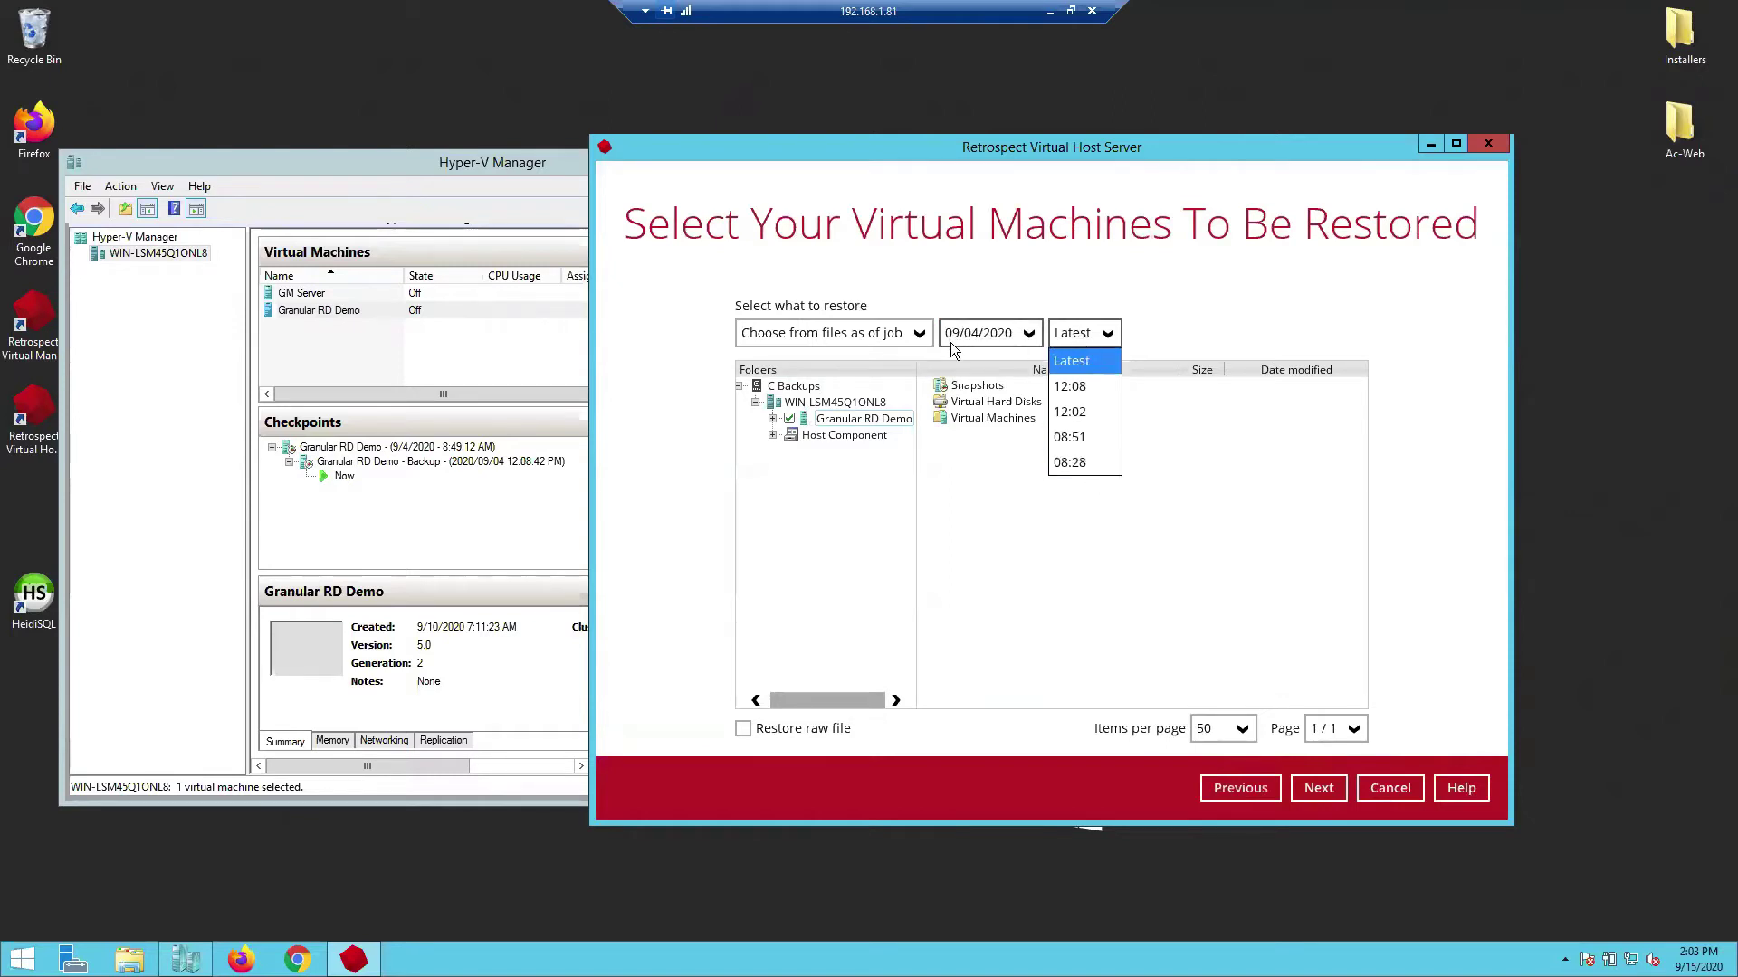
pyautogui.click(1094, 363)
pyautogui.click(1328, 786)
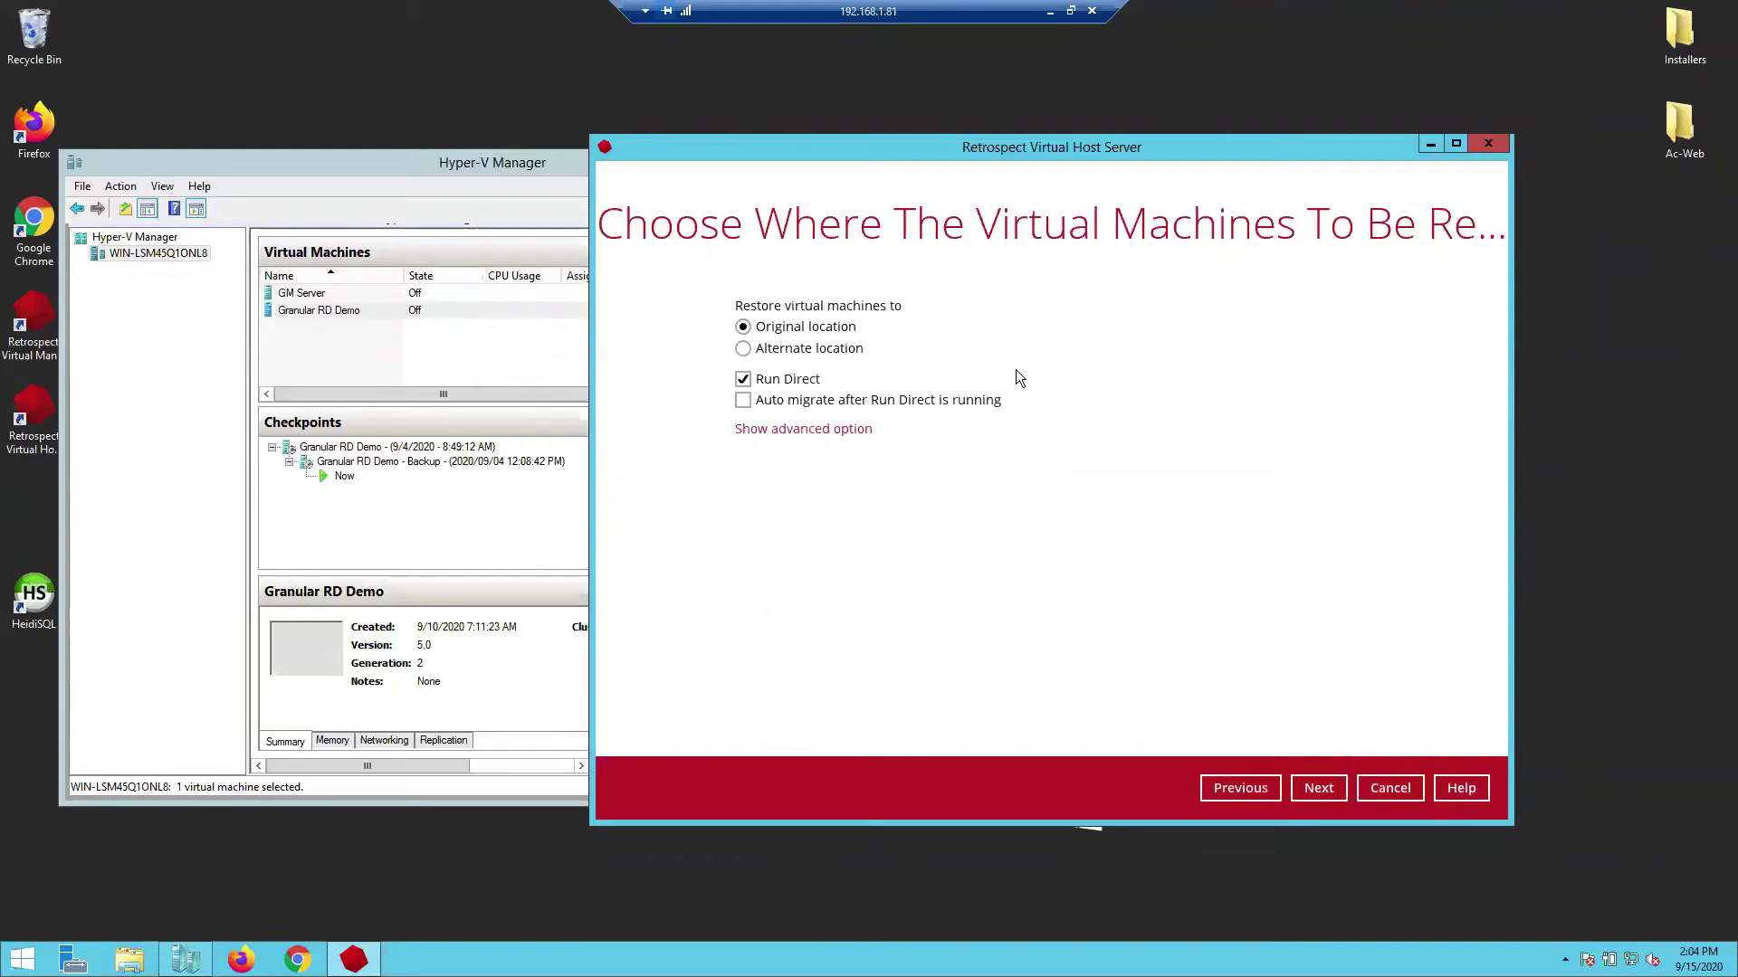
# Choose an alternate restore location with Run Direct enabled and name the virtual machine Granular RD Demo New.
pyautogui.click(743, 349)
pyautogui.click(1317, 784)
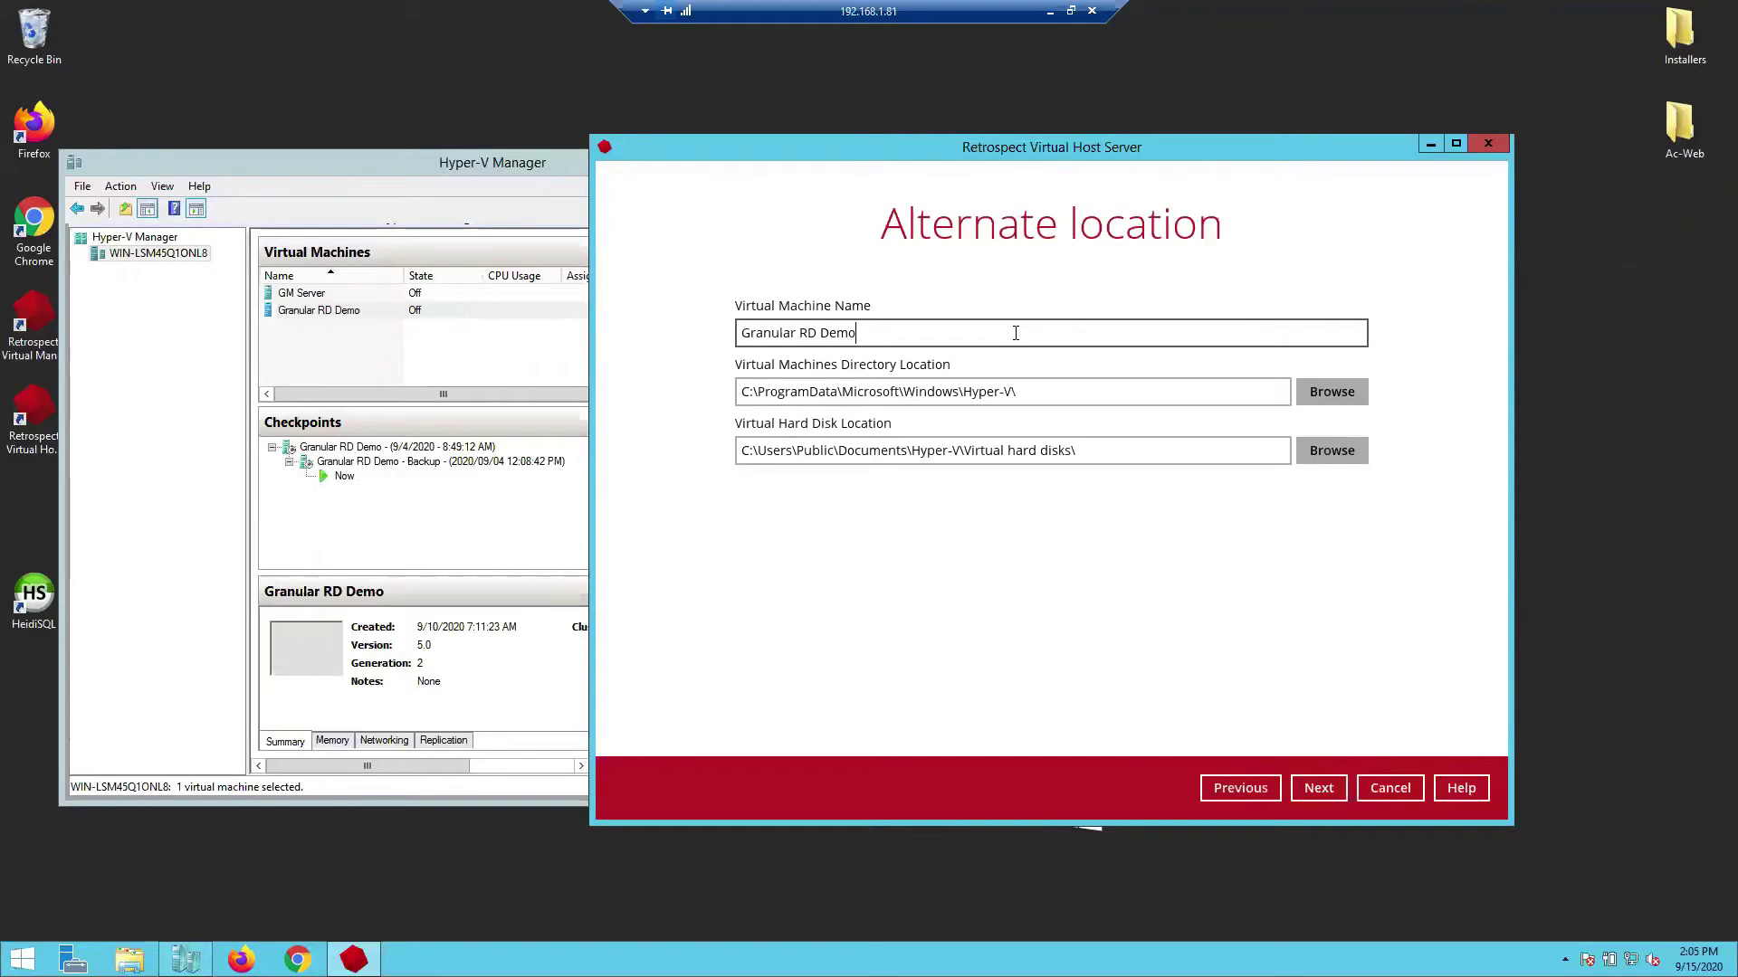
pyautogui.write('New')
# Set the virtual machines directory location to C:\Test Restore\VM.
pyautogui.click(1330, 393)
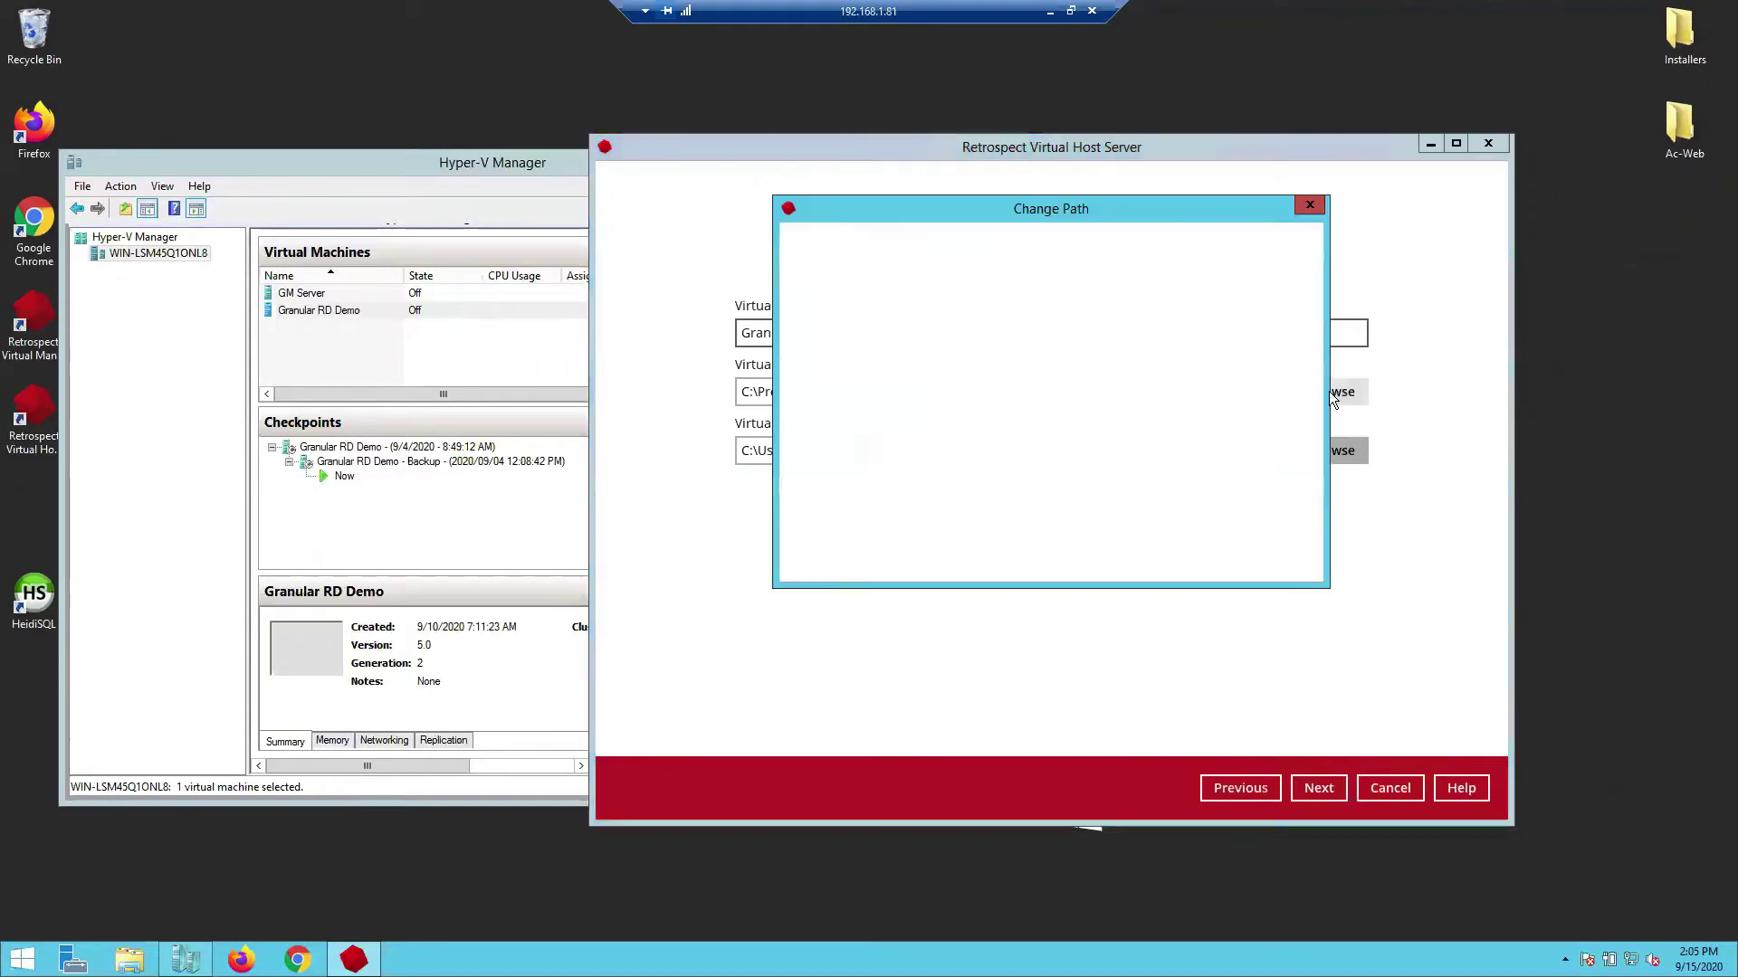
pyautogui.click(825, 477)
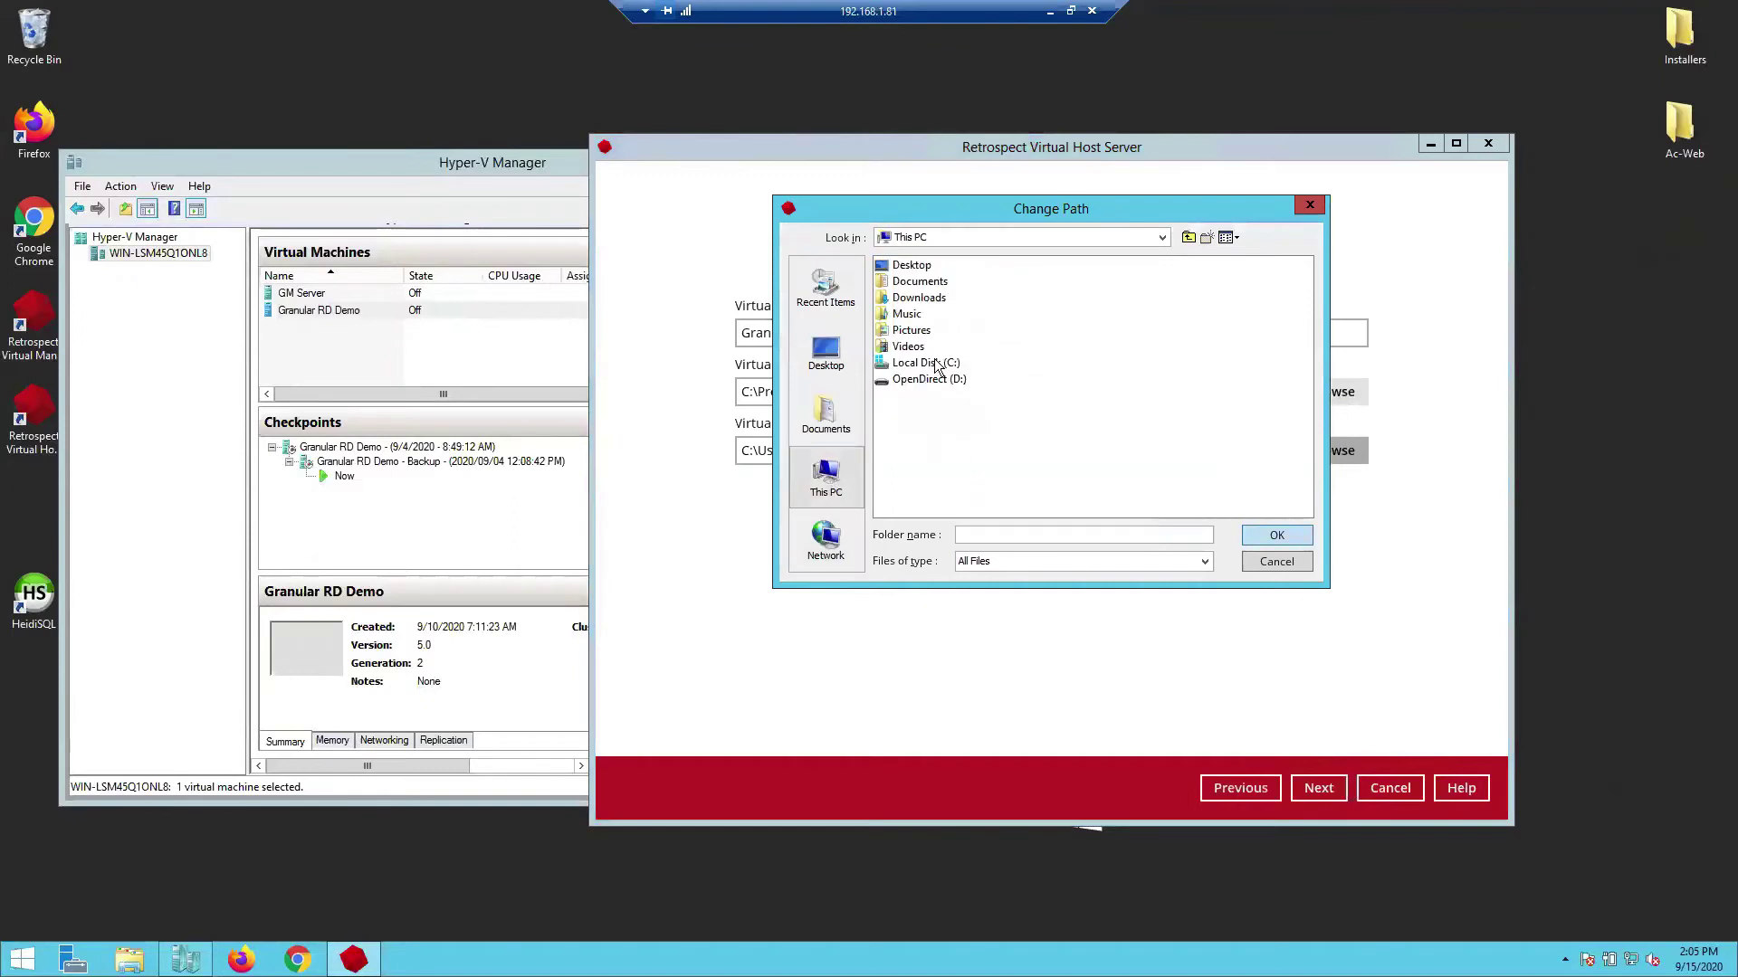
pyautogui.doubleClick(941, 363)
pyautogui.click(936, 380)
pyautogui.doubleClick(935, 380)
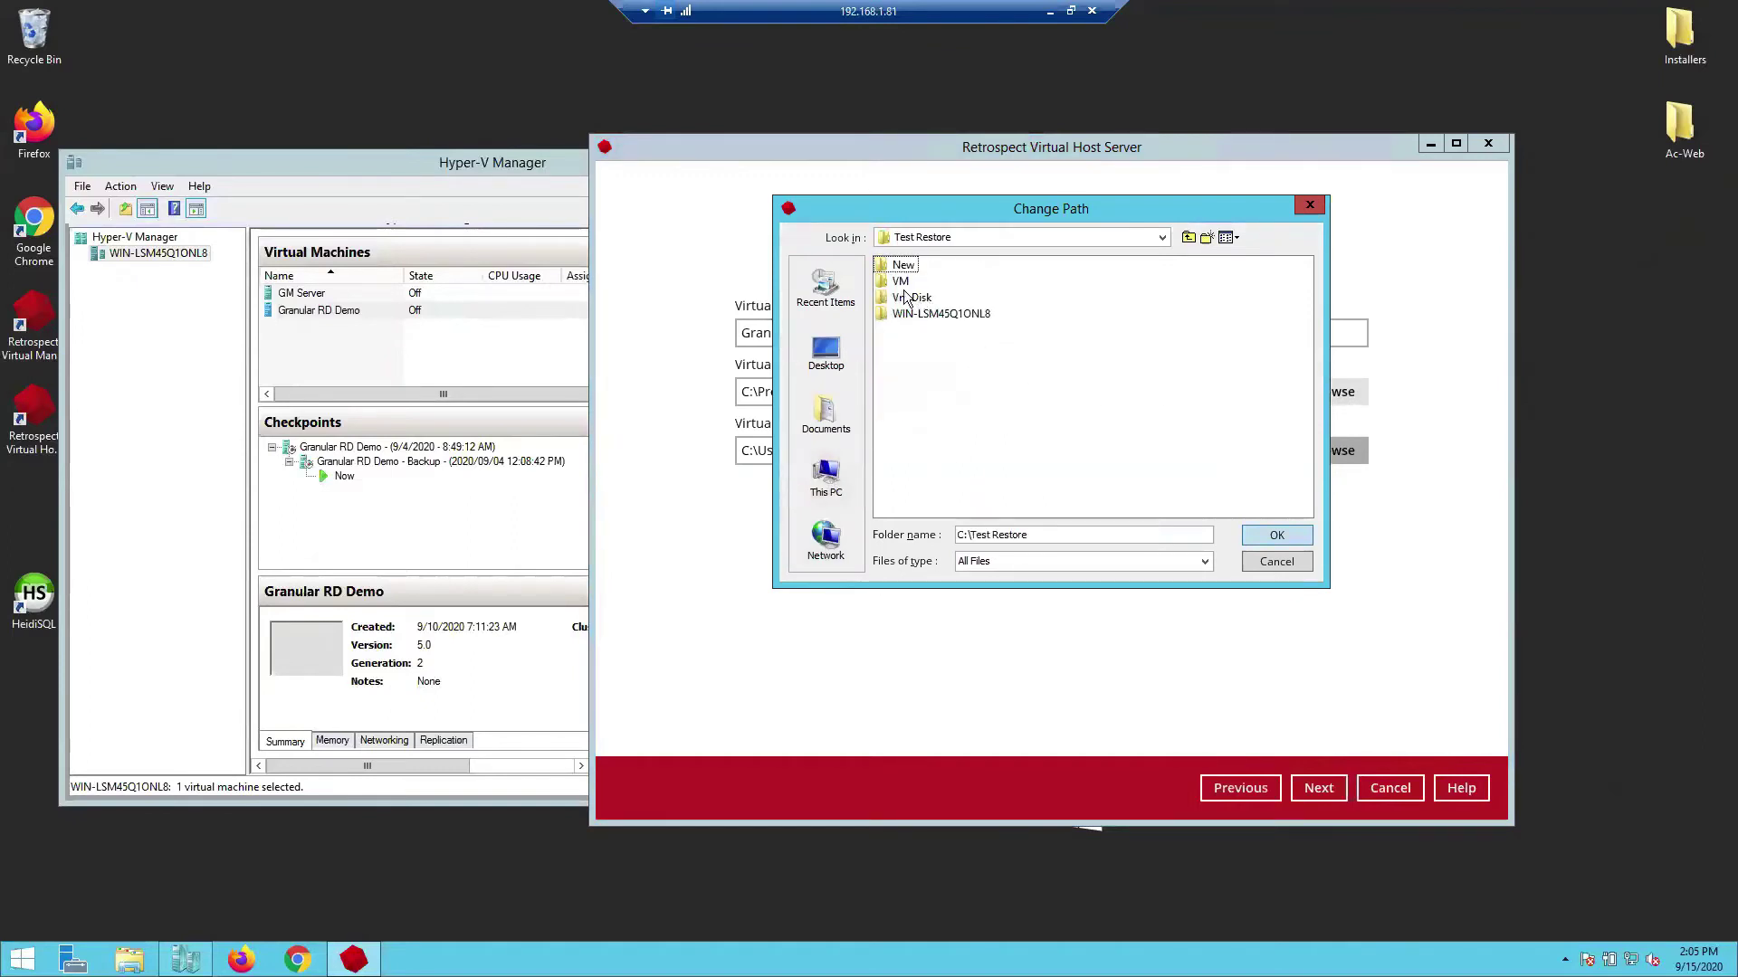
pyautogui.click(900, 282)
pyautogui.click(1276, 537)
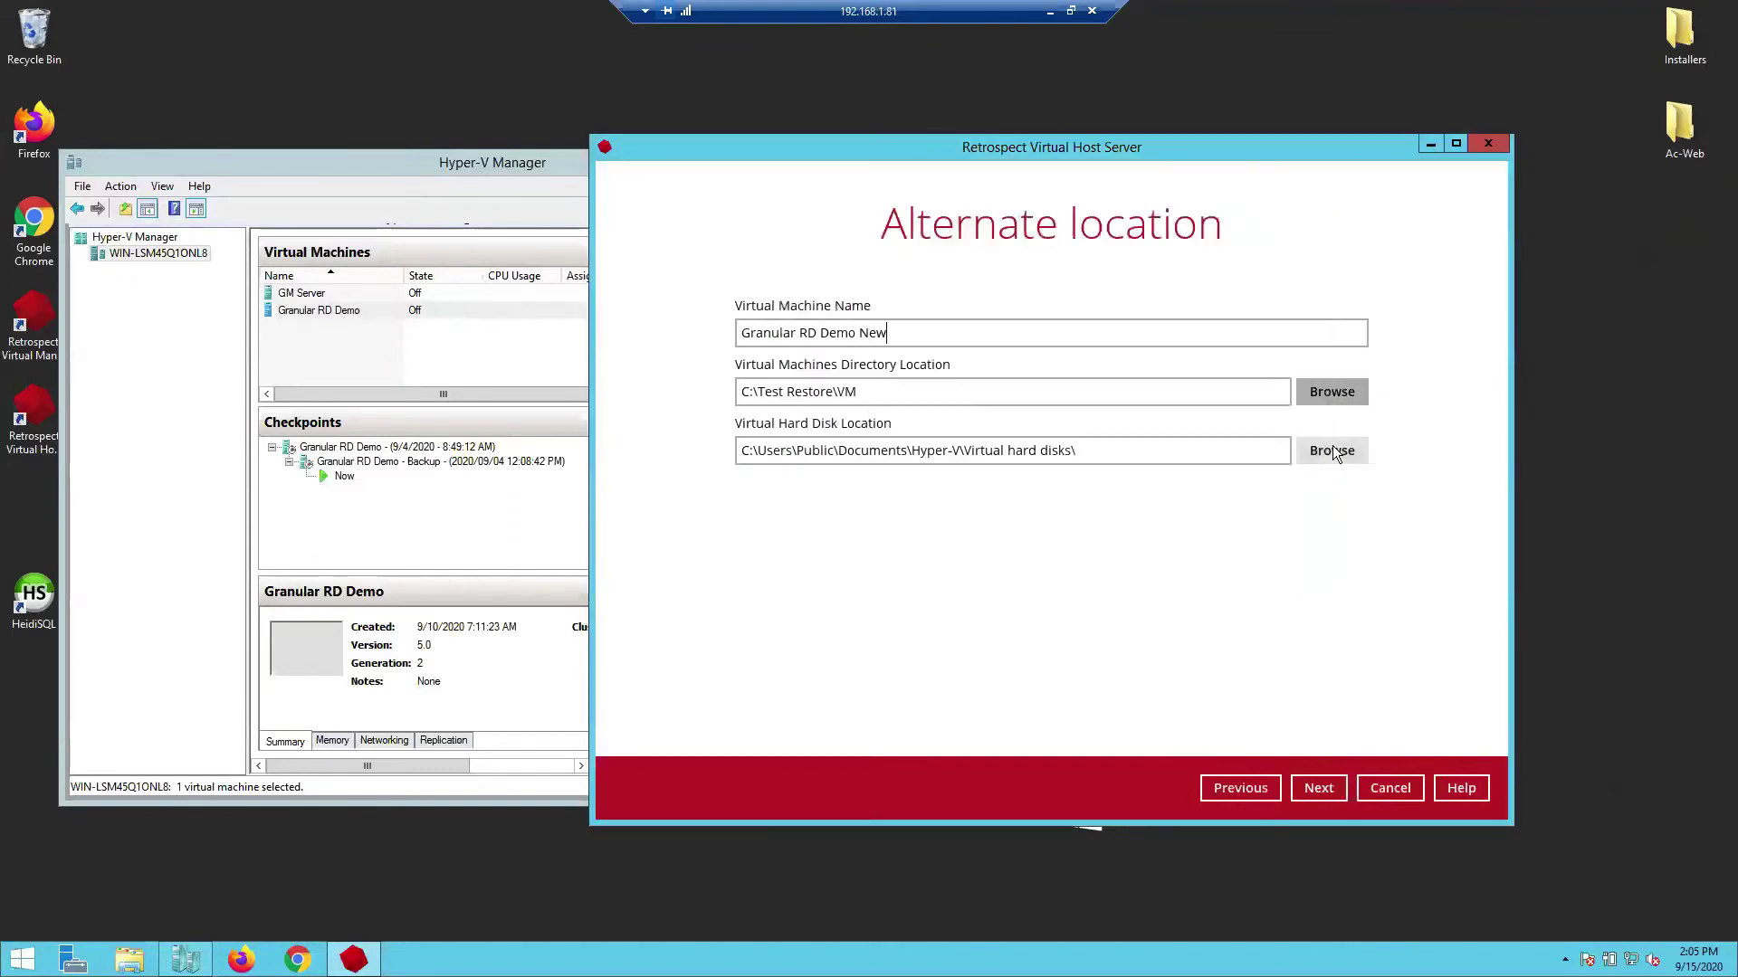
# Set the virtual hard disk location to C:\Test Restore\Vm Disk and start the restore with the default temporary directory.
pyautogui.click(1337, 450)
pyautogui.click(849, 548)
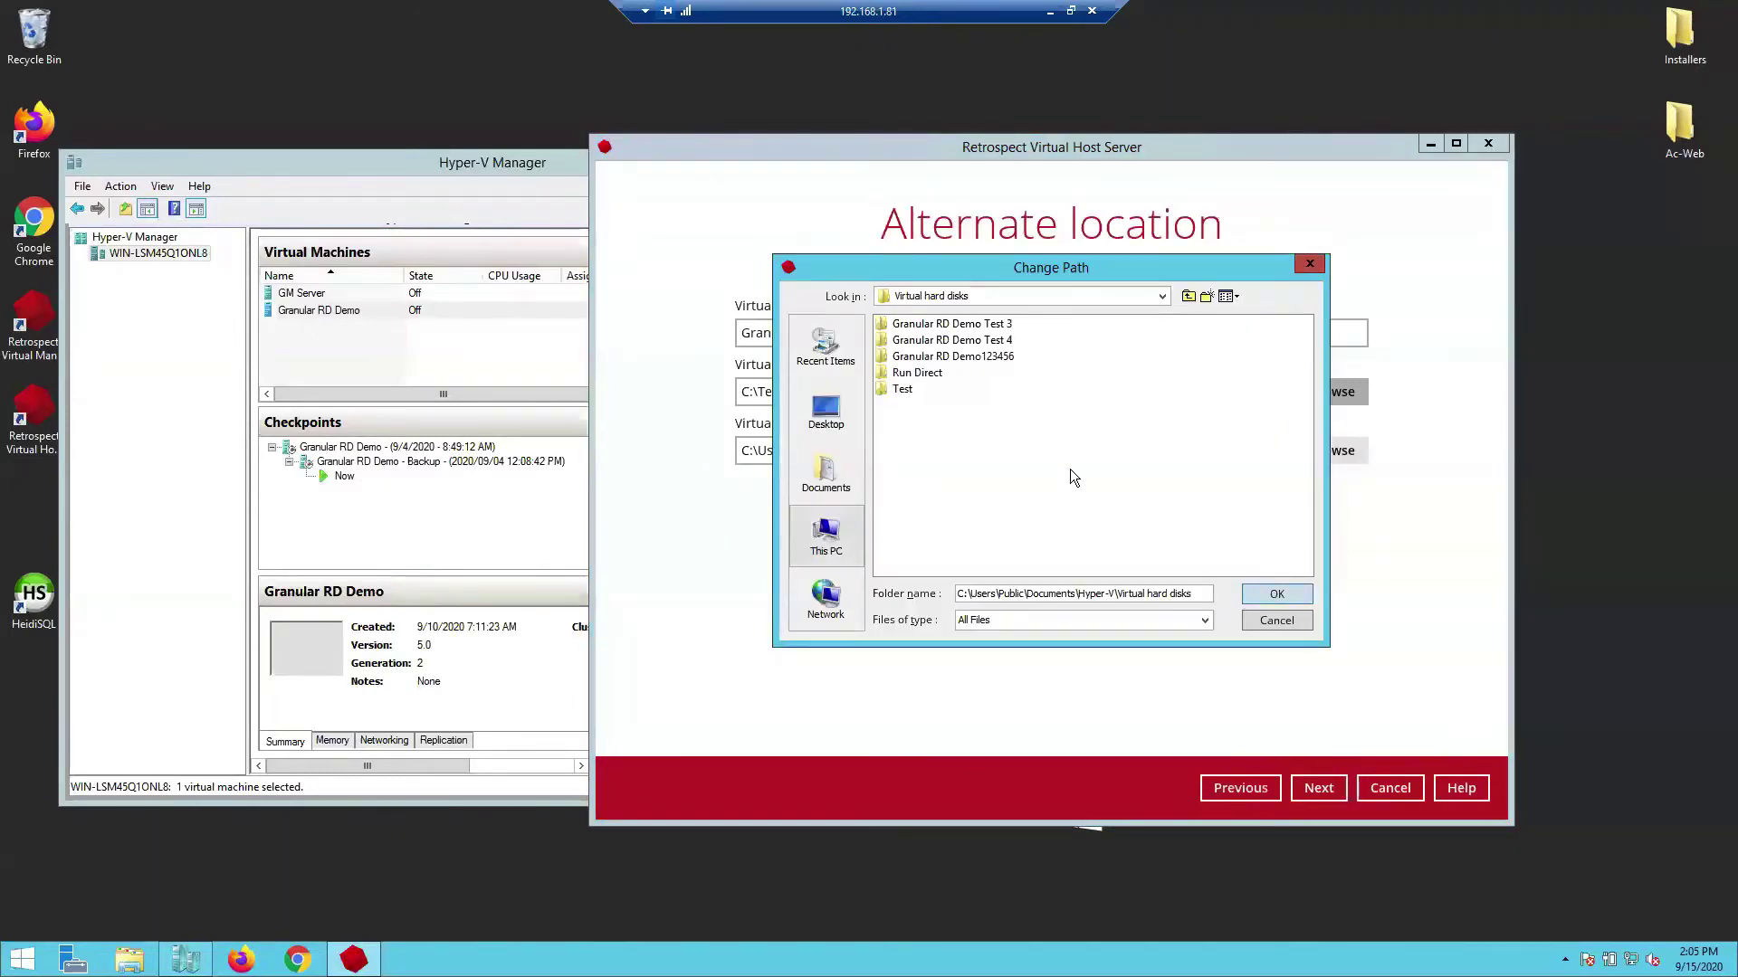
pyautogui.doubleClick(914, 417)
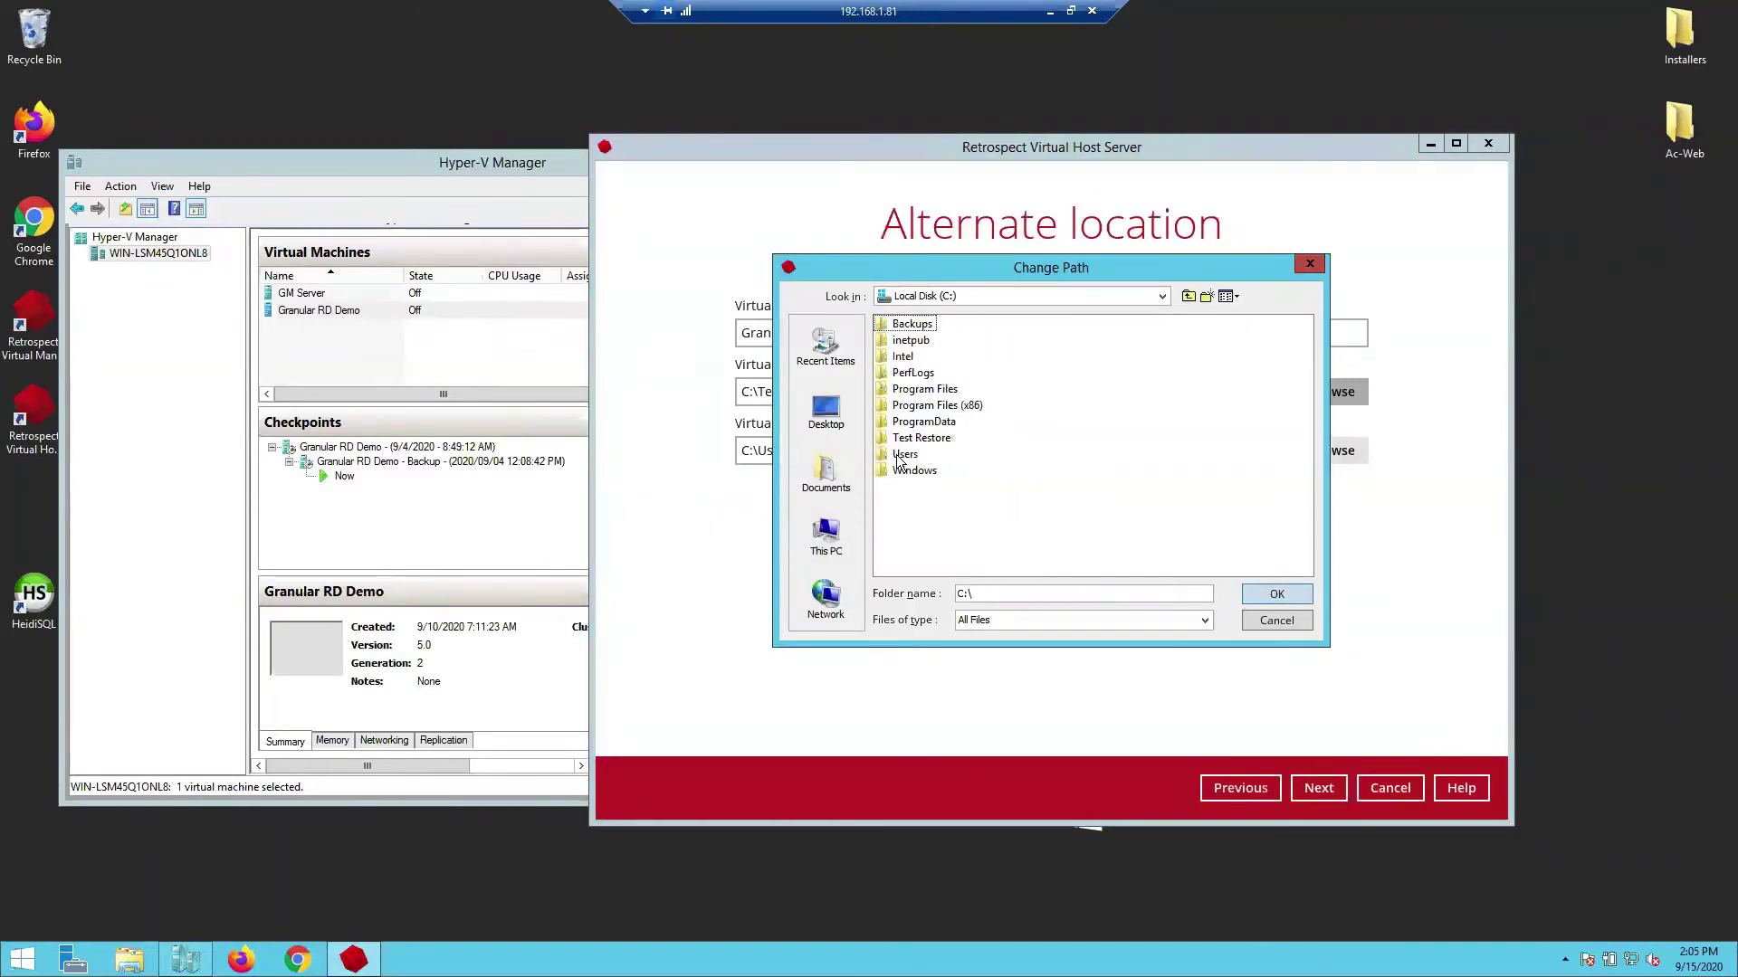
pyautogui.doubleClick(921, 438)
pyautogui.click(912, 357)
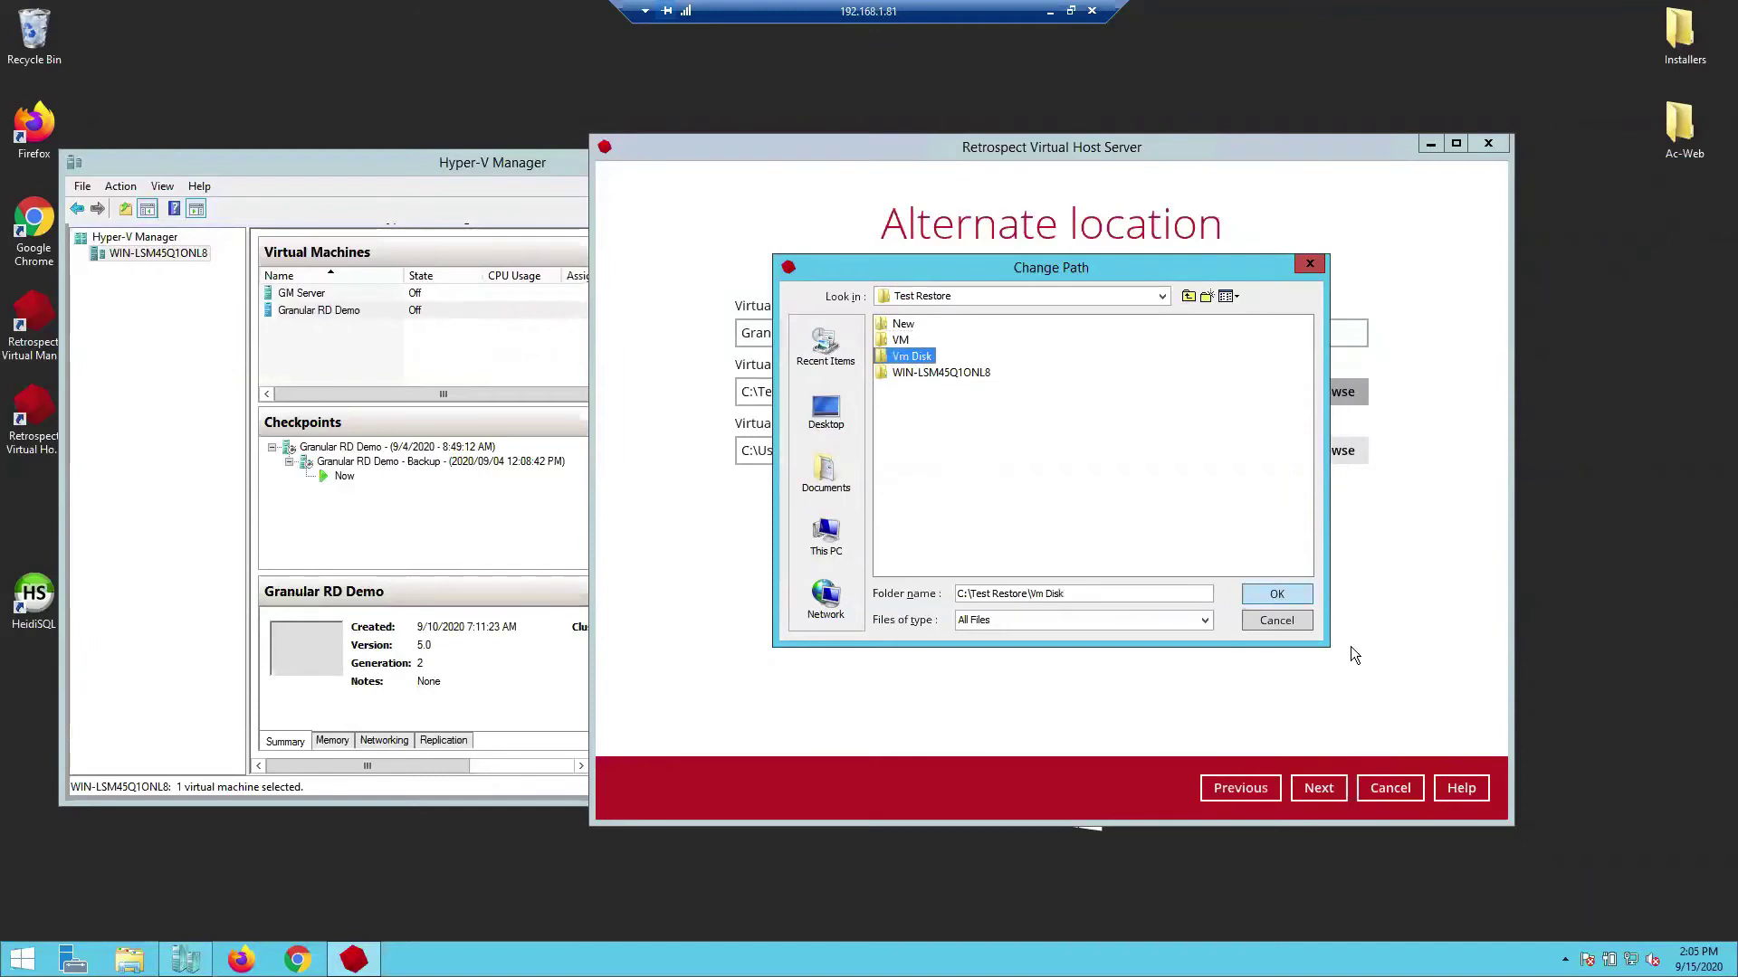
pyautogui.click(1320, 793)
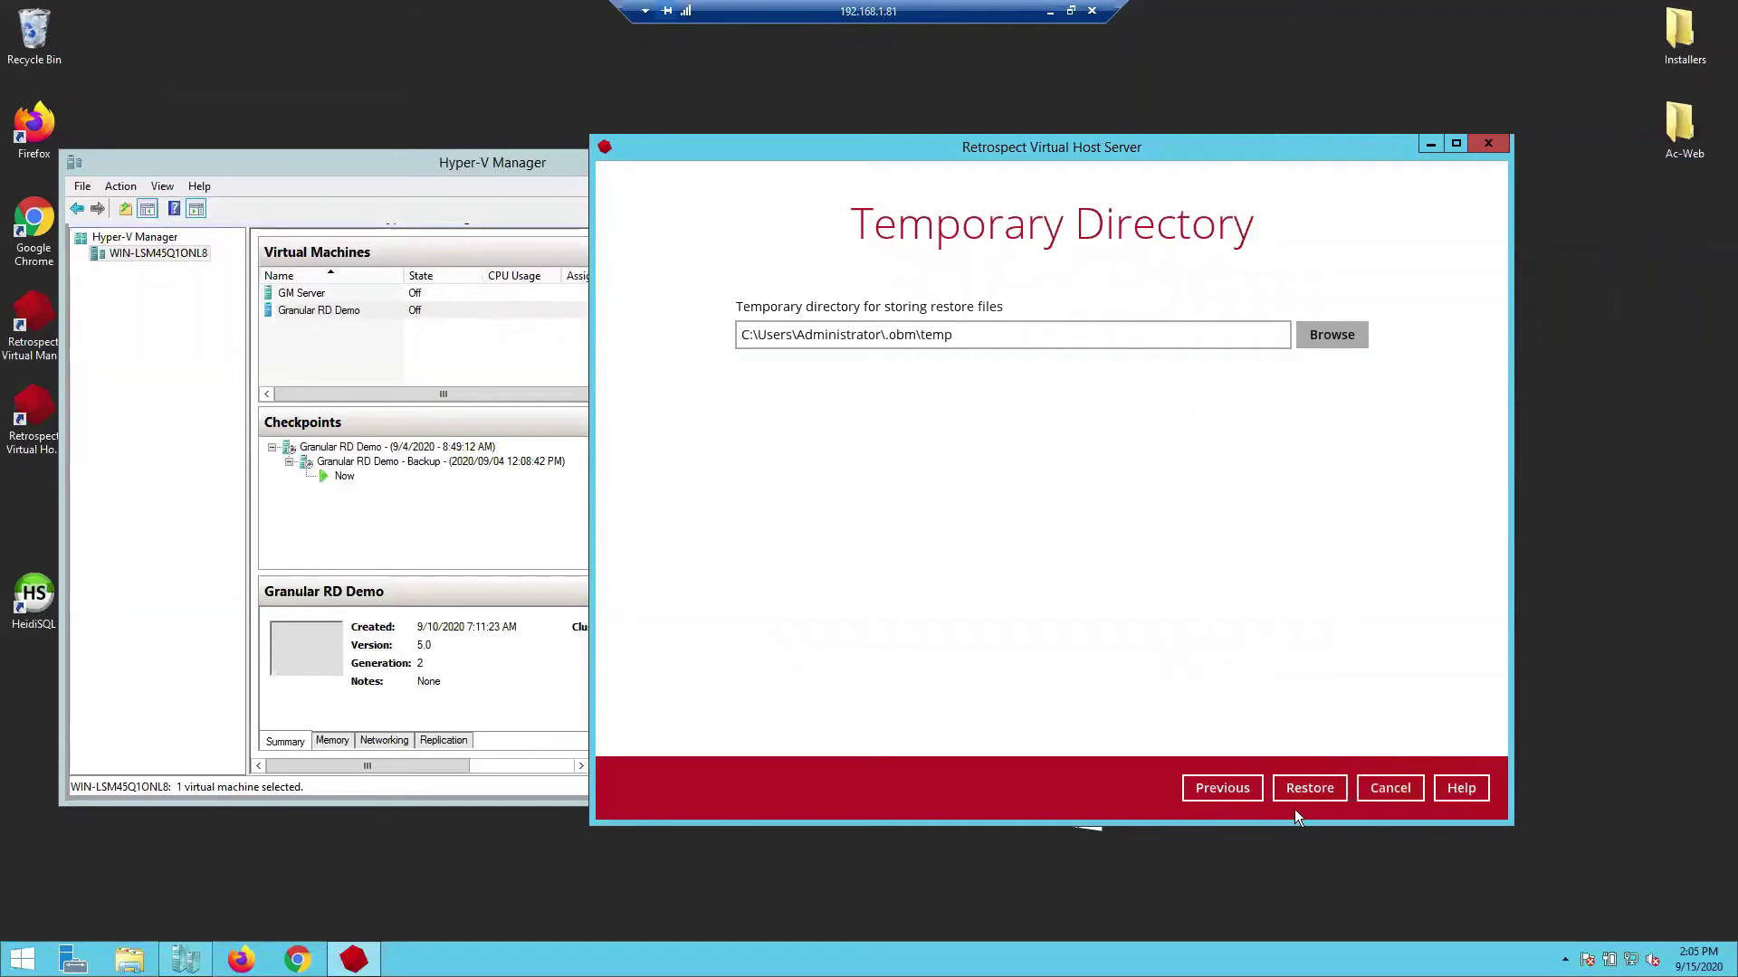
pyautogui.click(1309, 788)
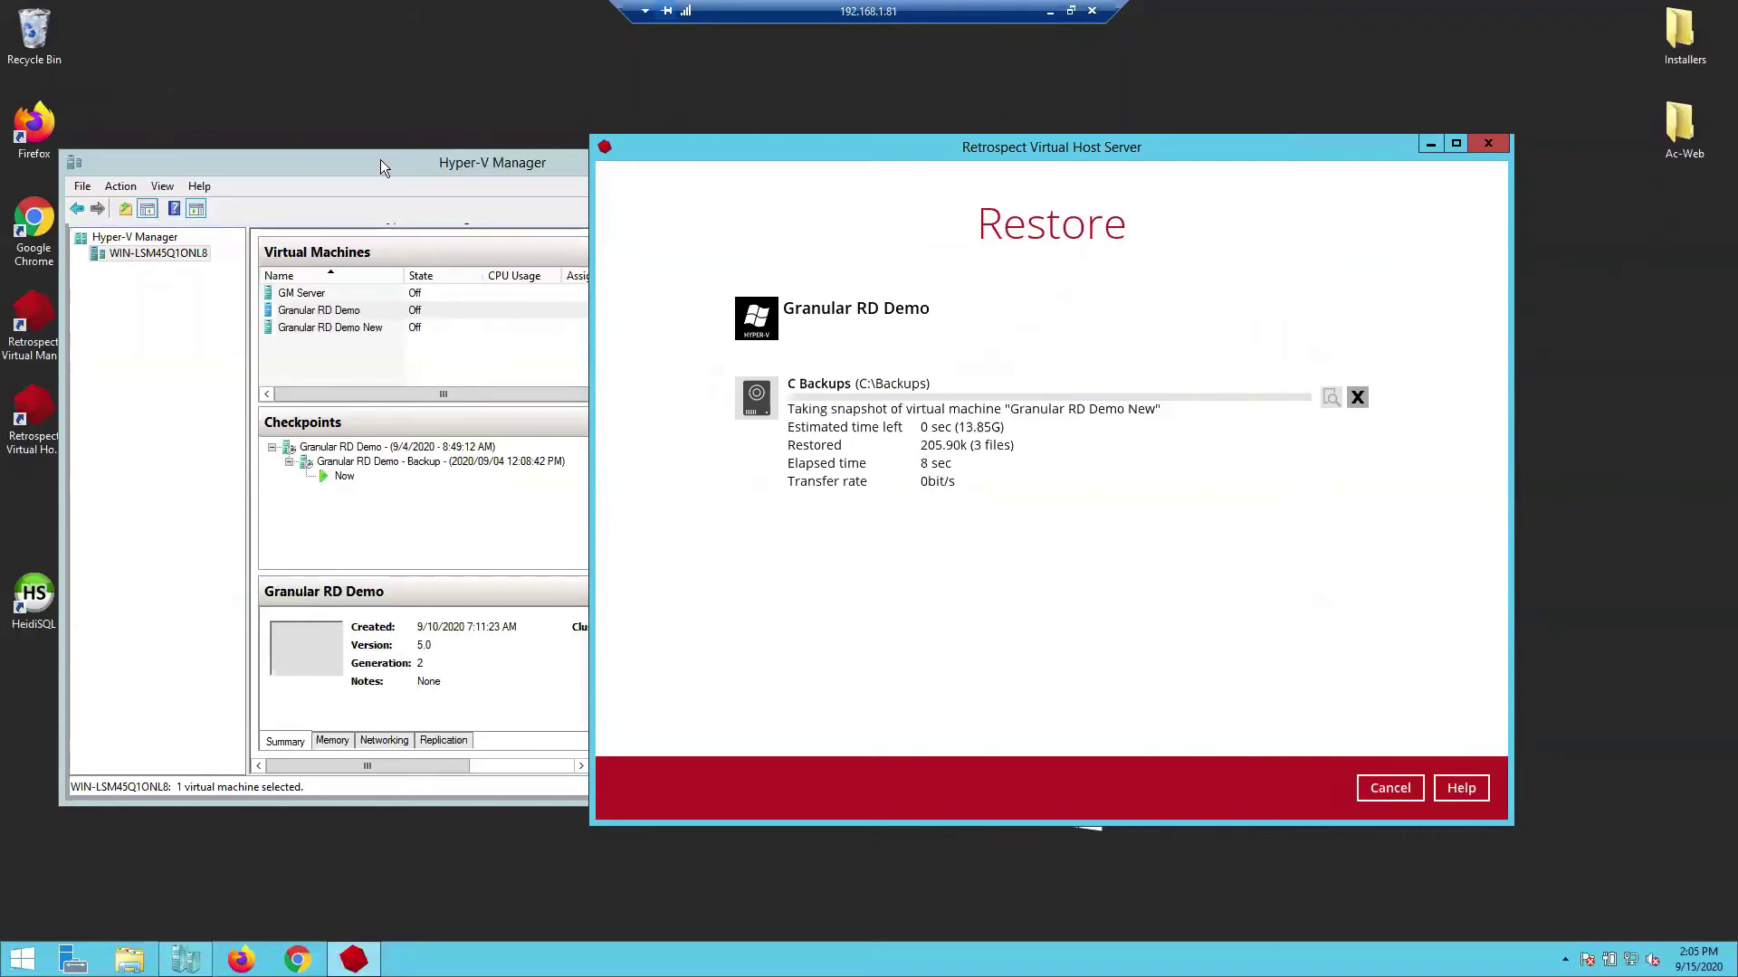
# Switch to Hyper-V Manager and connect to the restored Granular RD Demo New virtual machine.
pyautogui.click(360, 174)
pyautogui.click(330, 326)
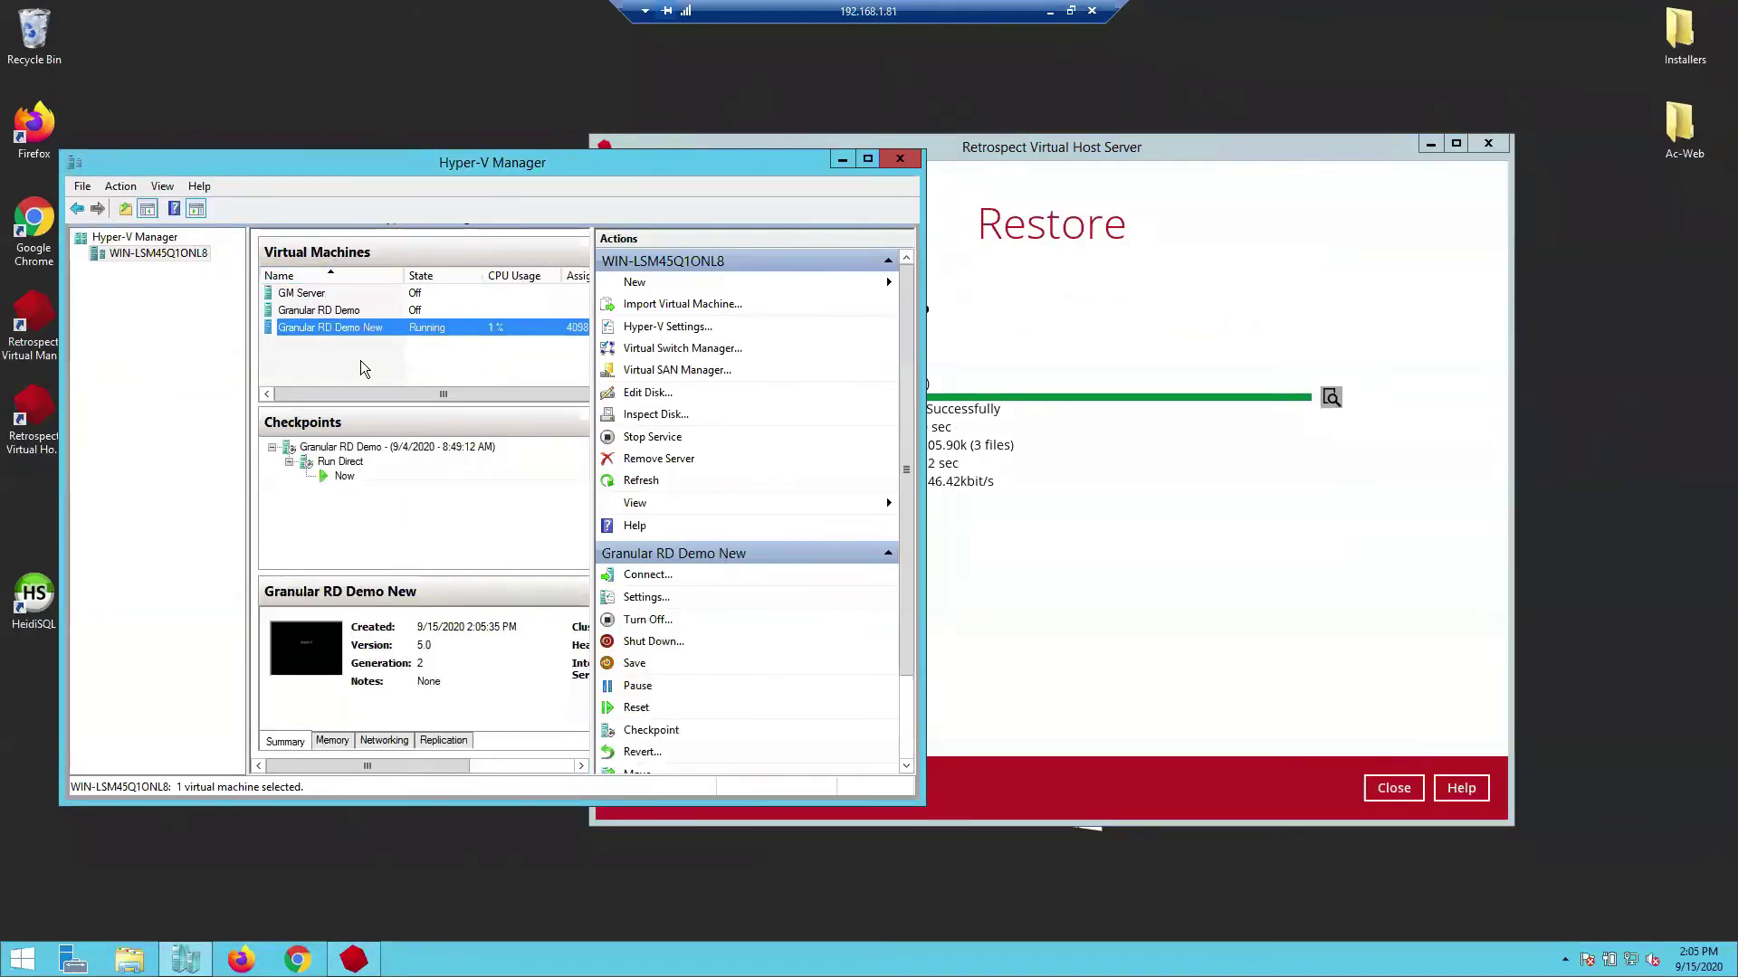
pyautogui.rightClick(422, 331)
pyautogui.click(481, 343)
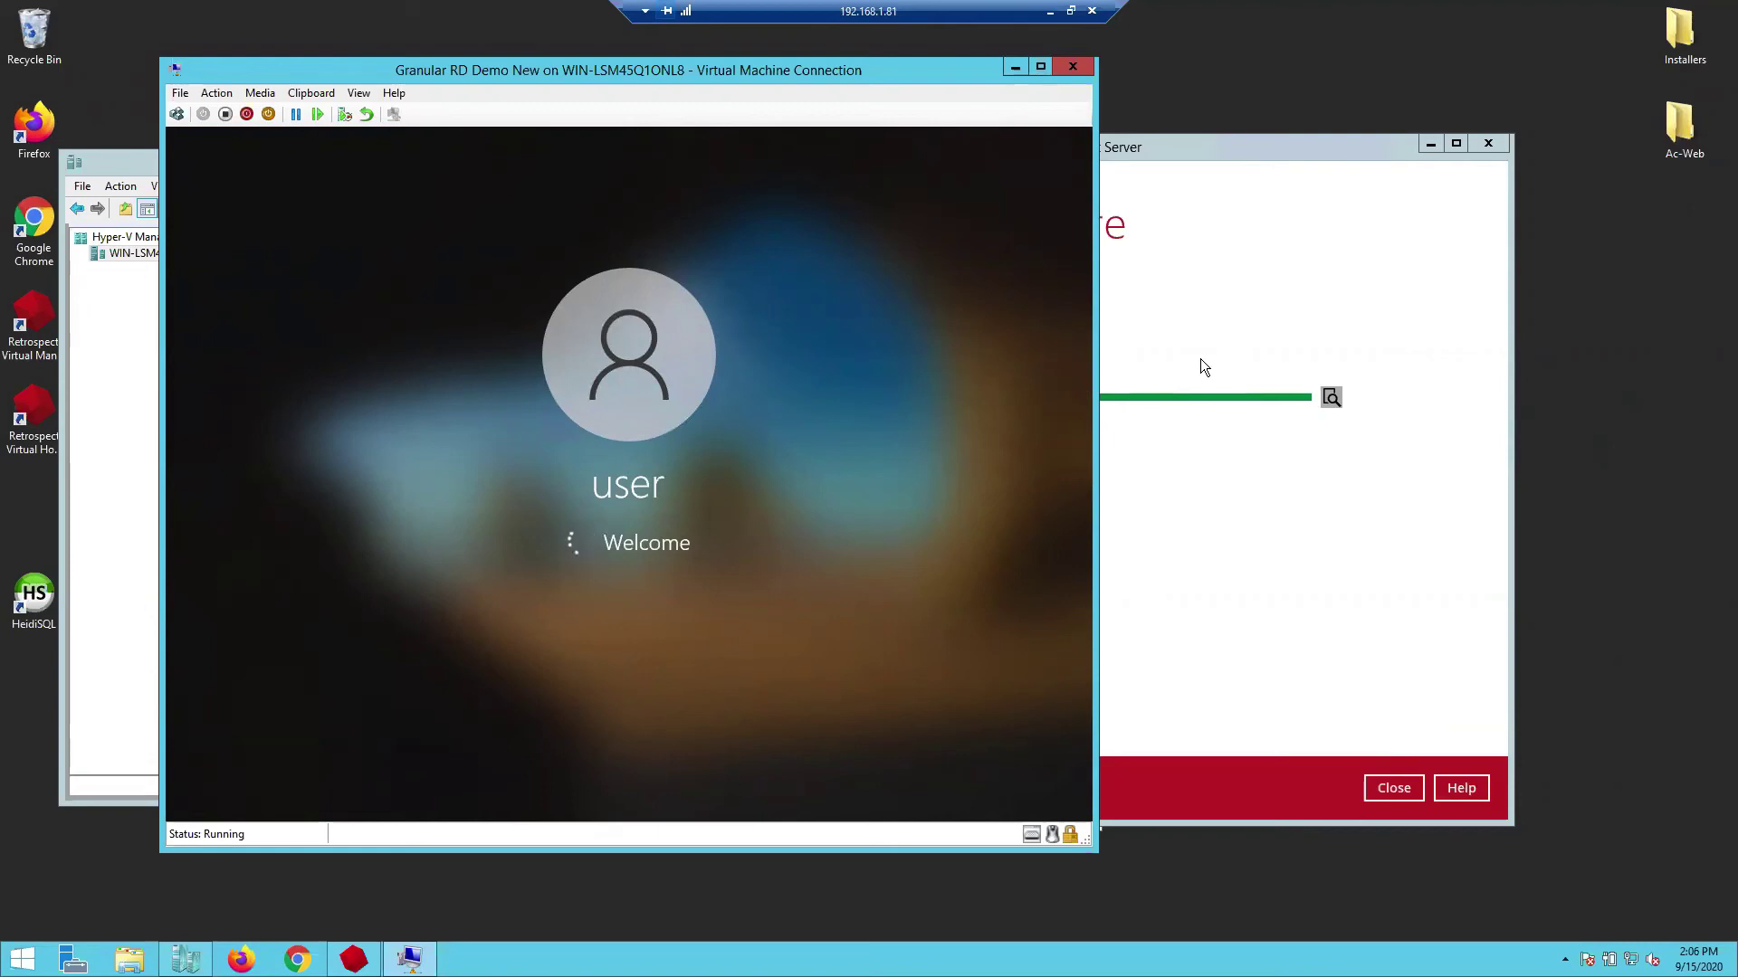
# Return to Retrospect Virtual Host Server, close the restore result and exit the restore wizard.
pyautogui.click(1220, 262)
pyautogui.click(1384, 789)
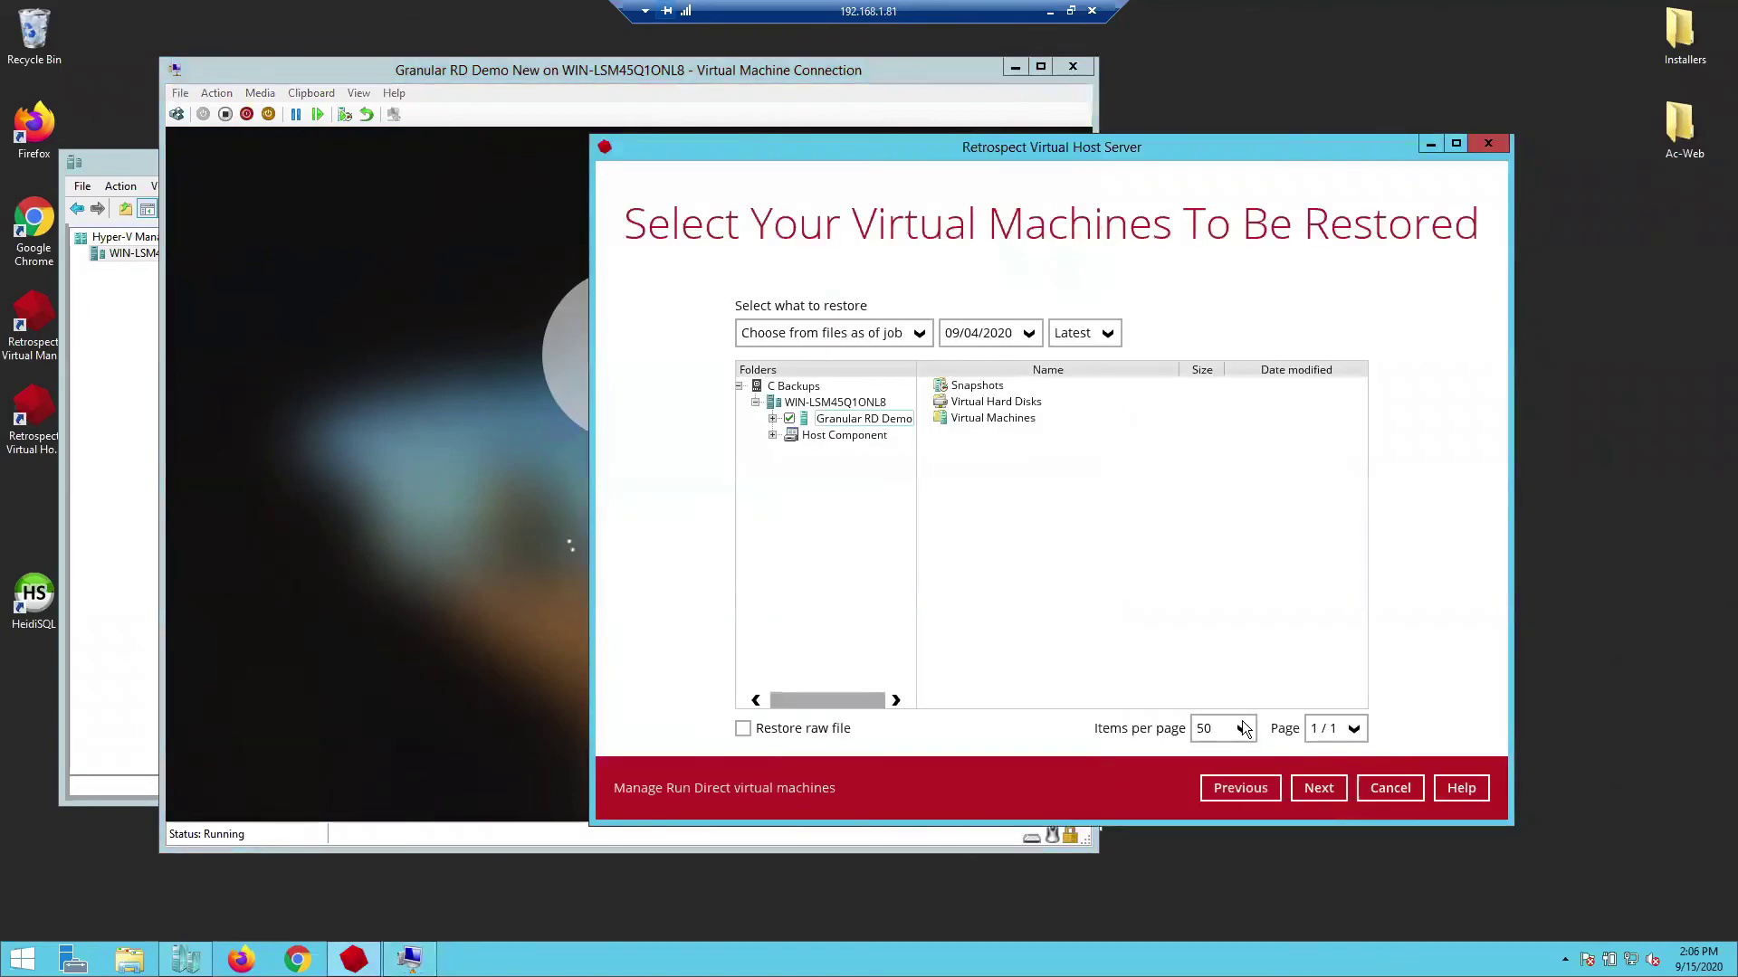
pyautogui.click(1388, 791)
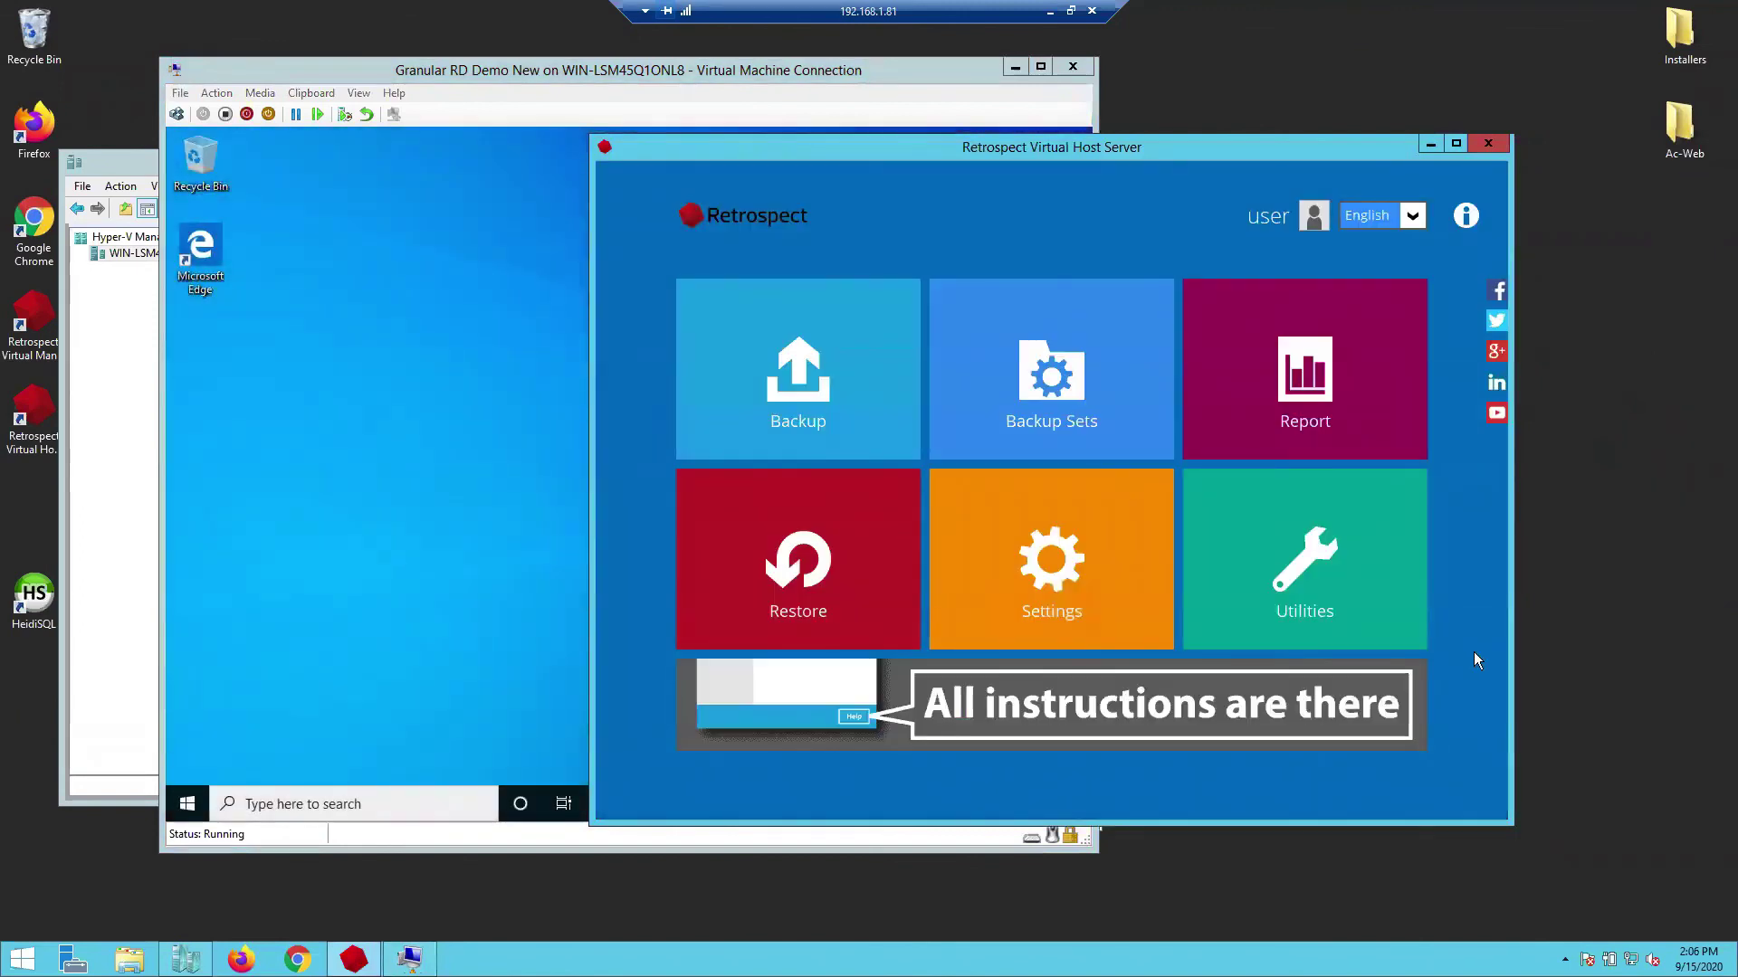
# Open the Granular RD Demo New machine from the management list of Run Direct virtual machines.
pyautogui.click(863, 587)
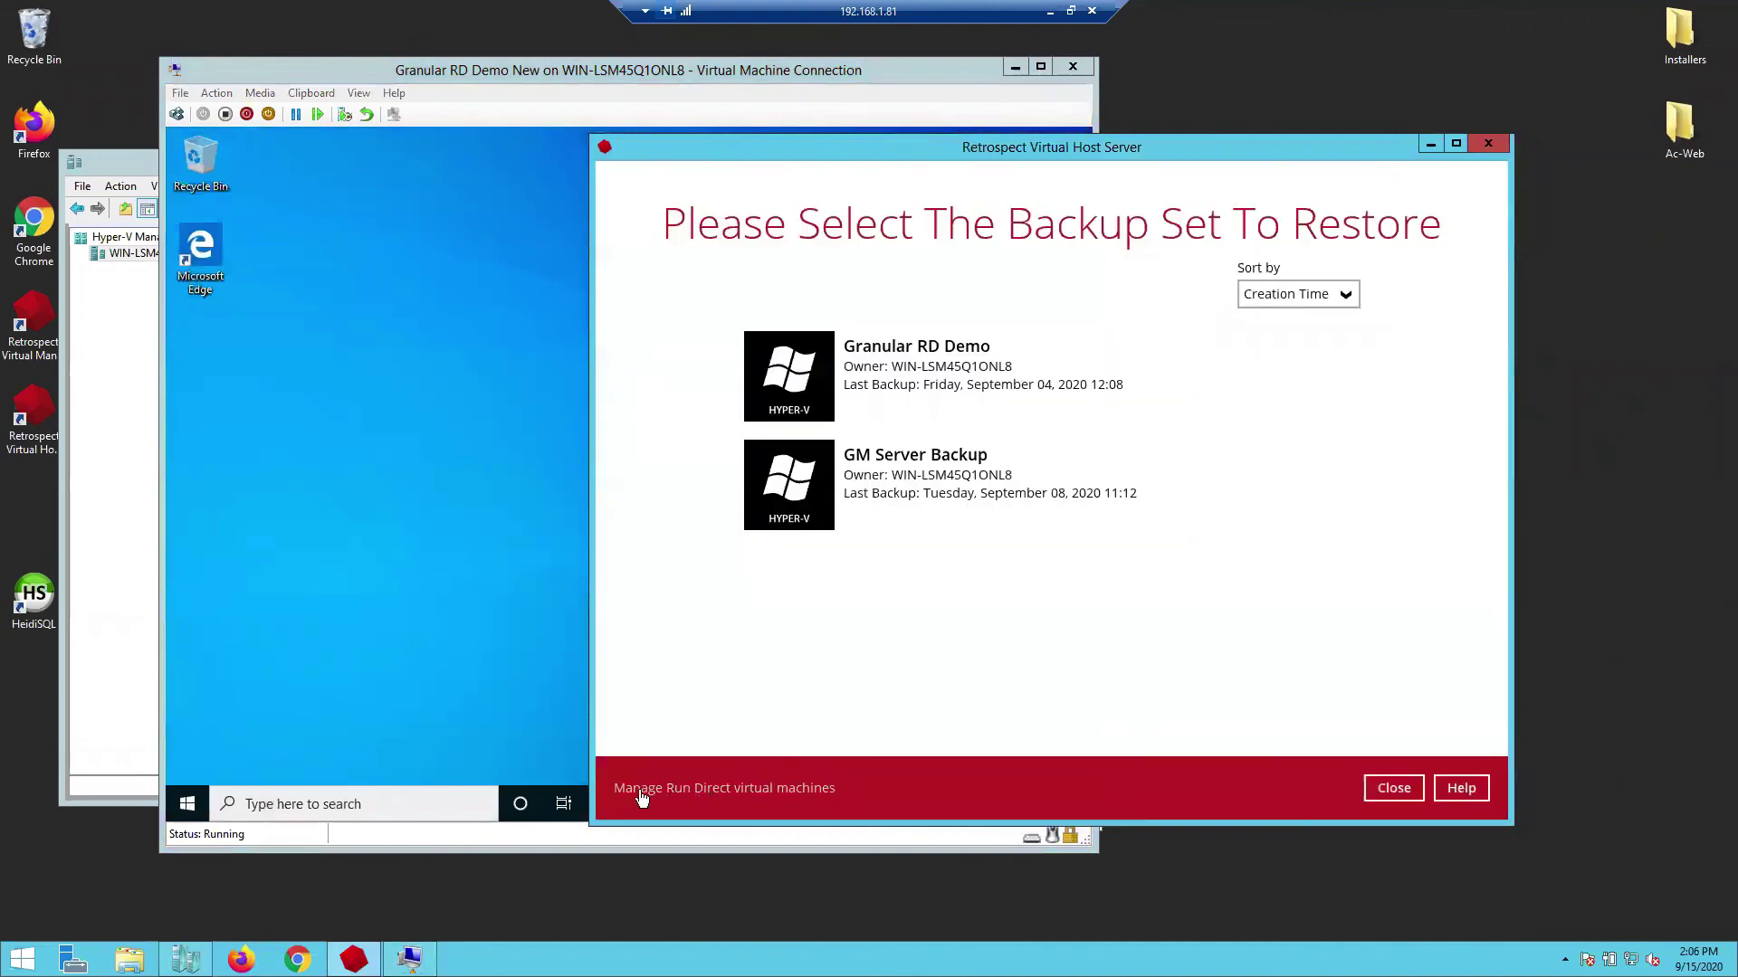
pyautogui.click(747, 791)
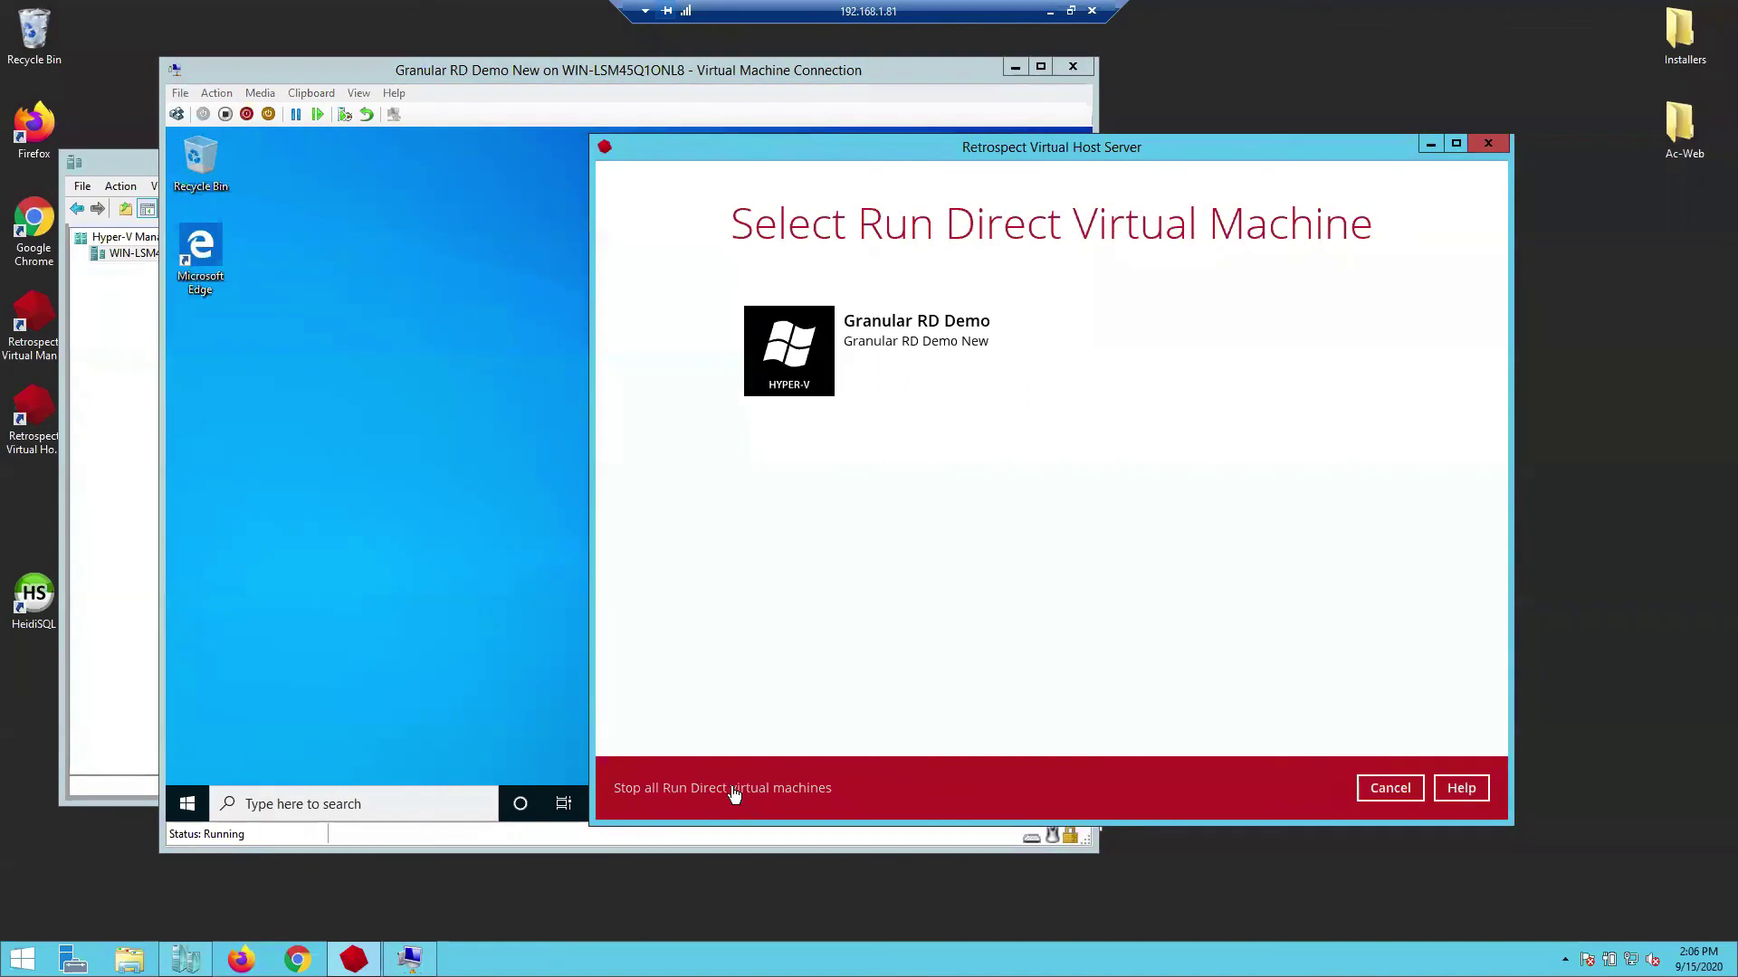
pyautogui.click(865, 371)
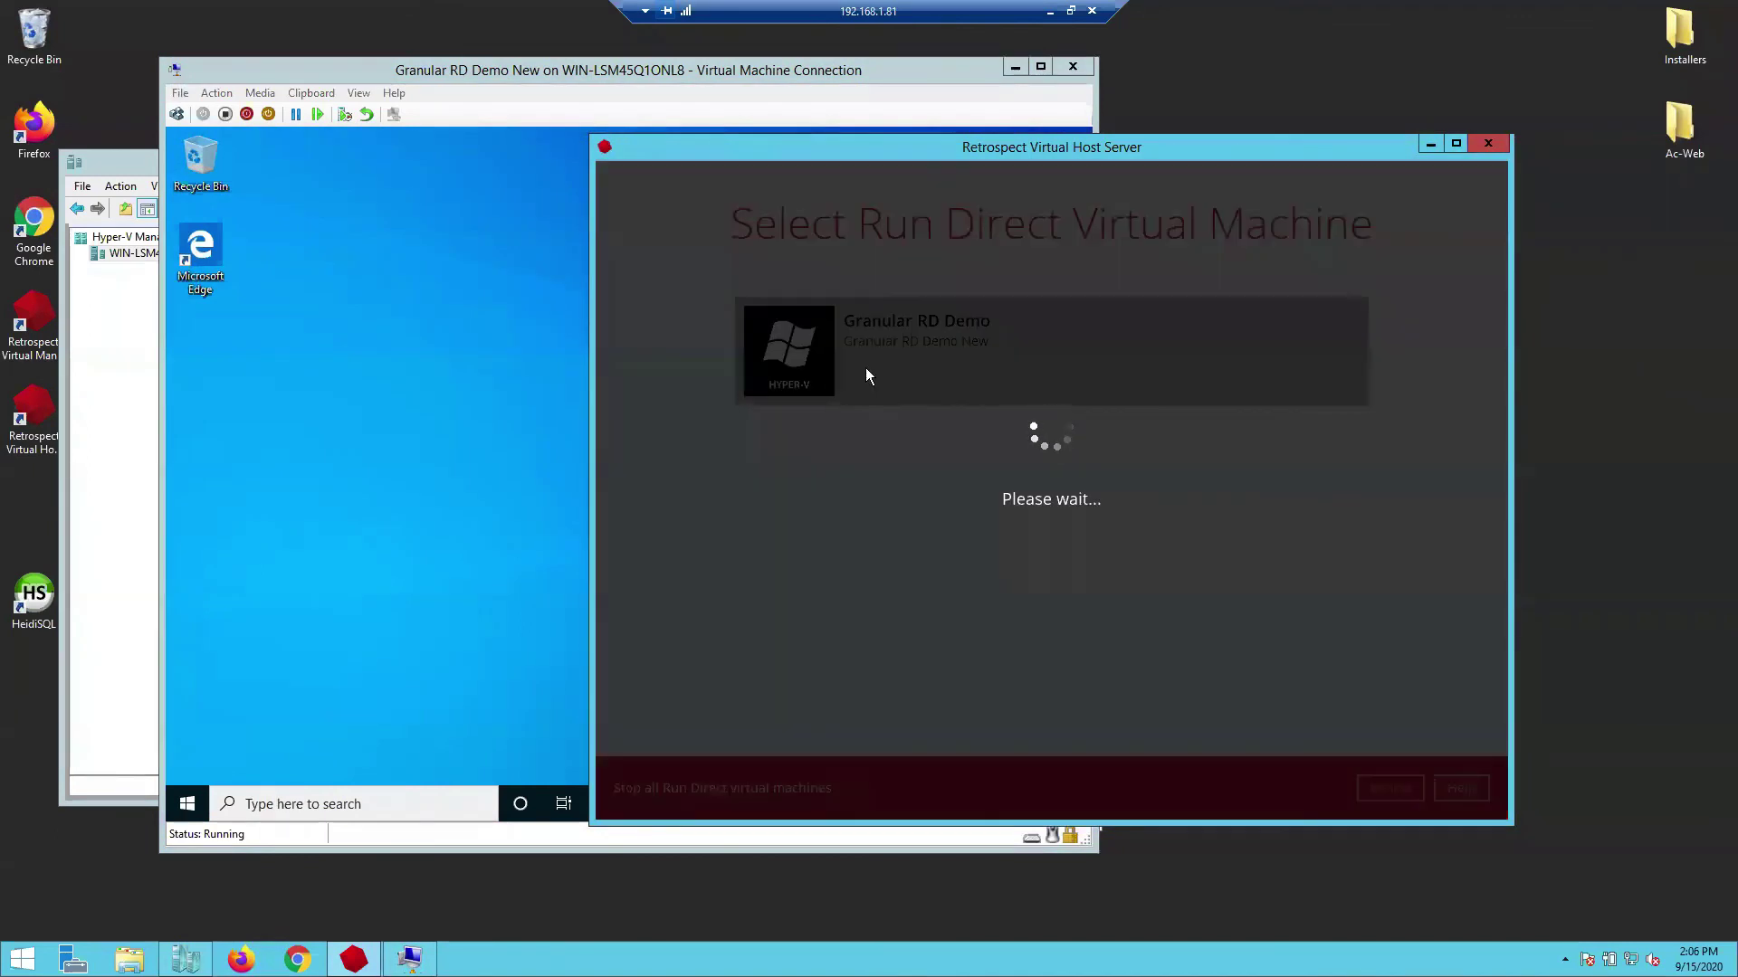